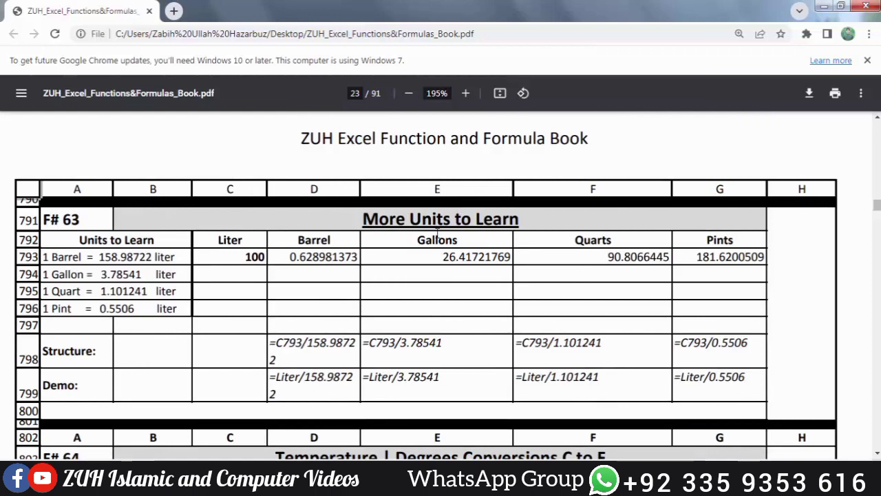
# Step: Review the liter equivalents of one barrel, gallon, quart and pint in the F# 63 More Units to Learn table
pyautogui.moveTo(42, 257); pyautogui.dragTo(171, 251)
pyautogui.moveTo(45, 274); pyautogui.dragTo(189, 266)
pyautogui.click(68, 303)
pyautogui.moveTo(45, 290); pyautogui.dragTo(149, 289)
pyautogui.moveTo(45, 309); pyautogui.dragTo(163, 309)
pyautogui.click(163, 309)
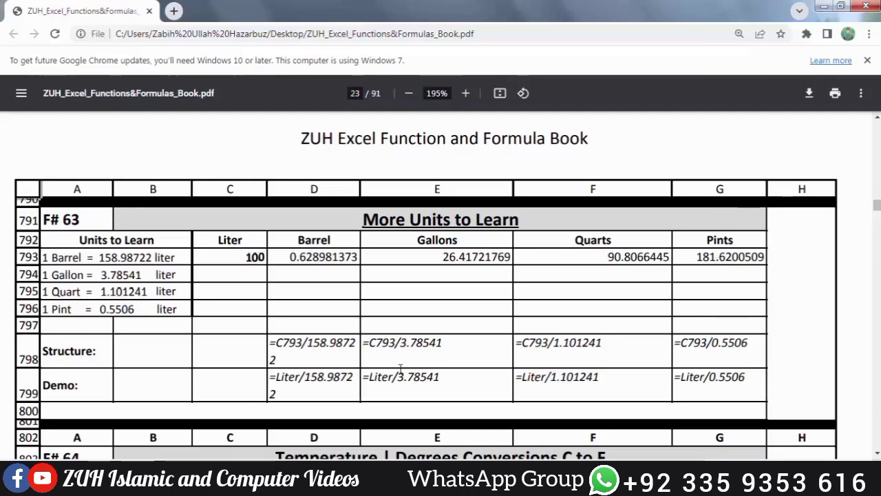
# Step: Read through the temperature conversion formulas F# 64 to F# 66: Celsius to Fahrenheit, Fahrenheit to Celsius and Celsius to Kelvin
pyautogui.scroll(-5, 400, 370)
pyautogui.scroll(1, 400, 369)
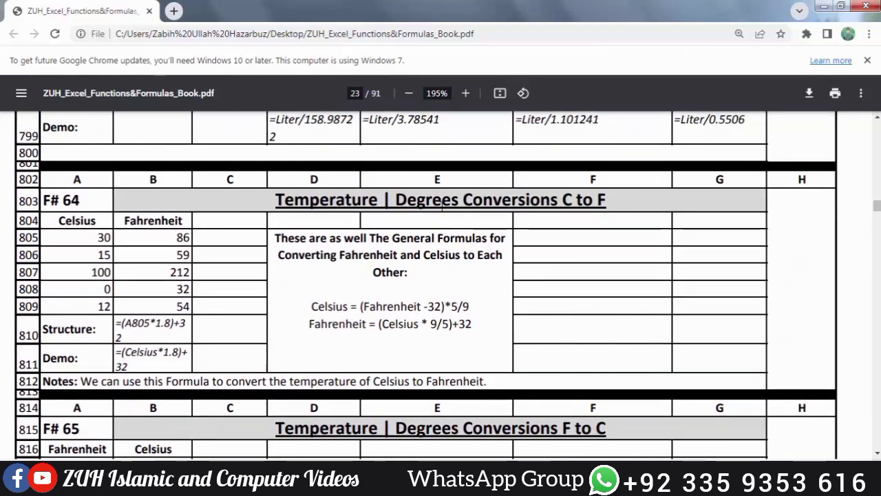
pyautogui.scroll(-5, 438, 205)
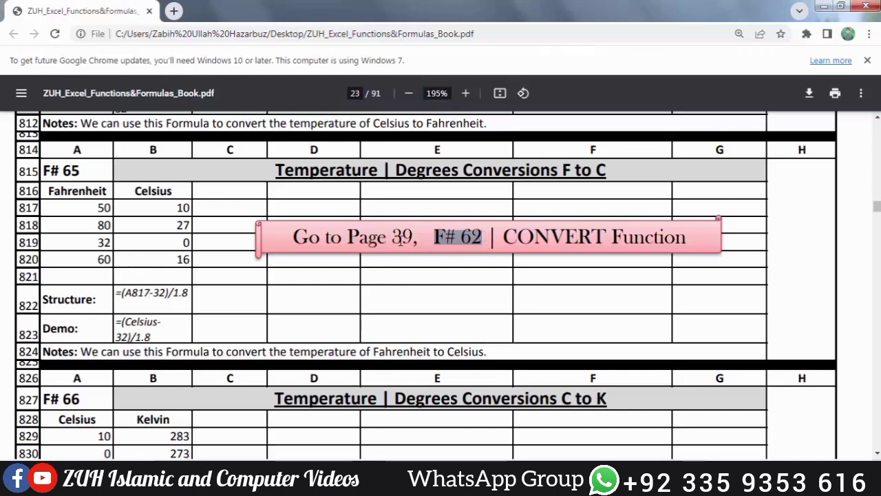
pyautogui.scroll(-3, 375, 243)
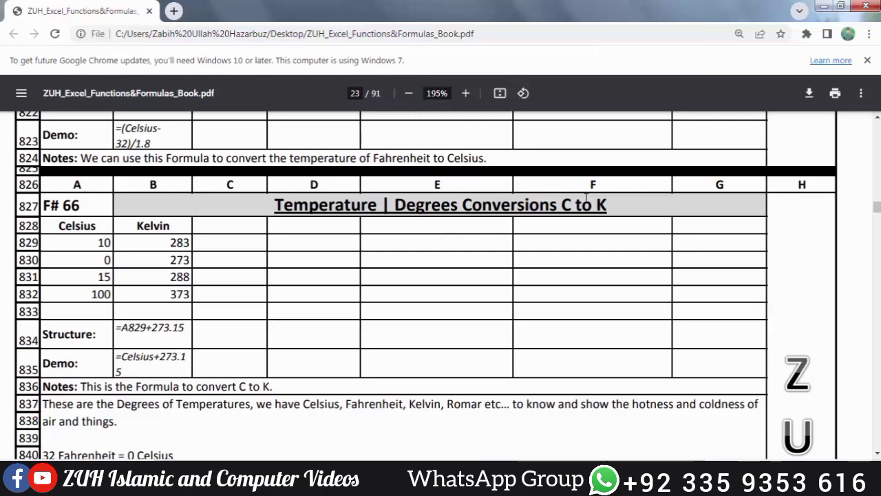
pyautogui.moveTo(561, 205); pyautogui.dragTo(607, 206)
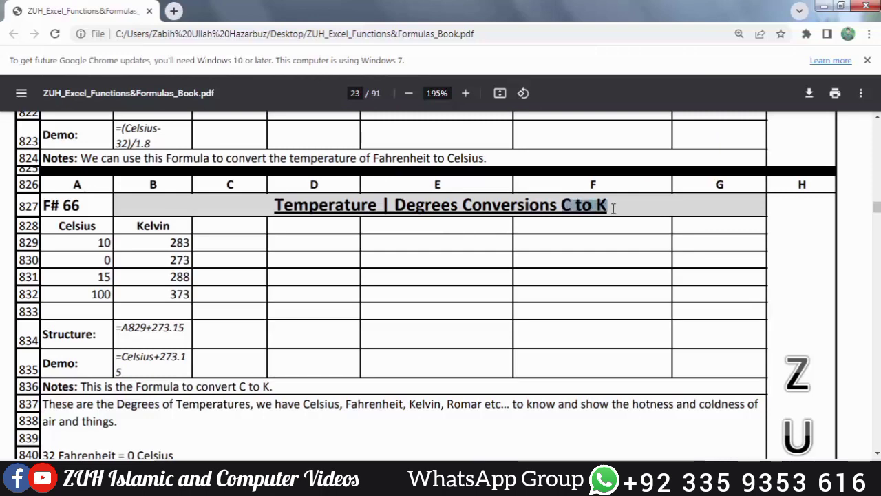
pyautogui.scroll(-5, 613, 208)
pyautogui.scroll(1, 614, 208)
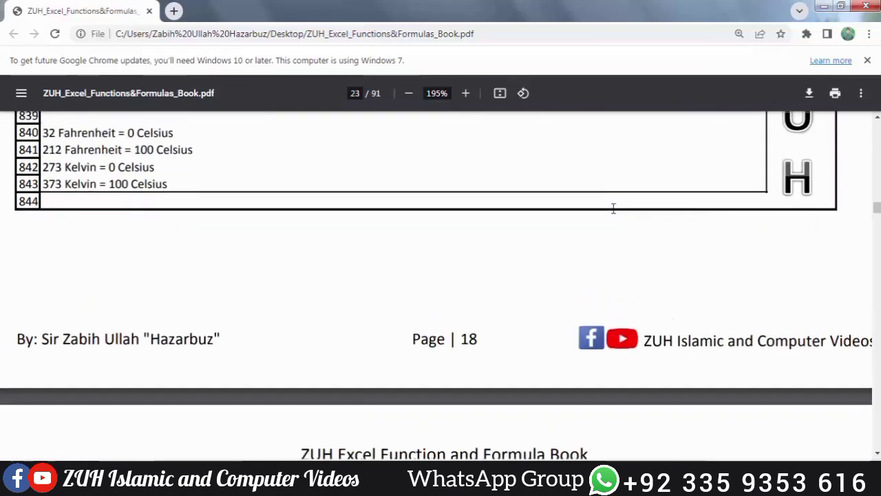
pyautogui.scroll(1, 613, 208)
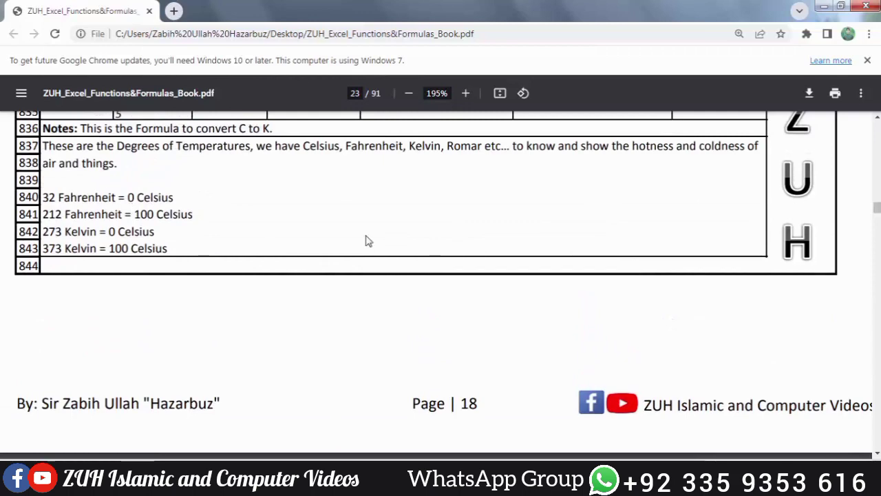
# Step: Examine the purchase and percentage values in the Sold Items by Profit% and Sold Items by Loss% examples, F# 67 and F# 68
pyautogui.scroll(-7, 367, 240)
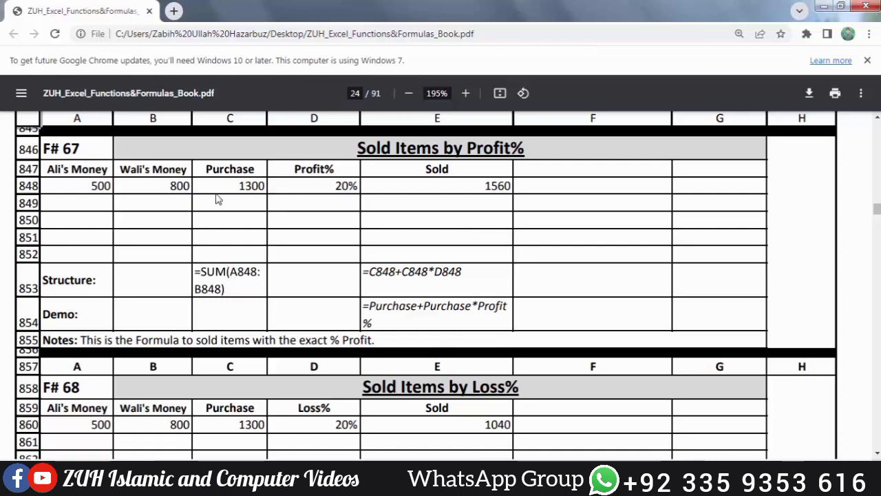
pyautogui.doubleClick(247, 184)
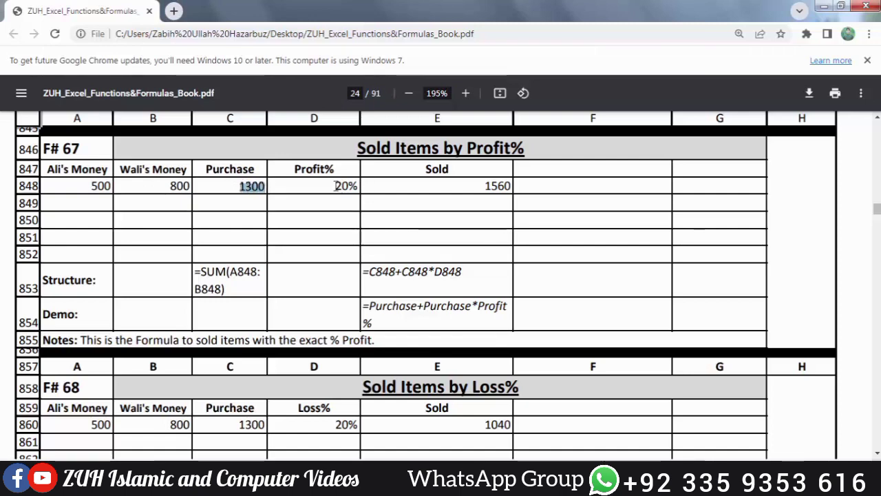
pyautogui.moveTo(335, 185); pyautogui.dragTo(362, 187)
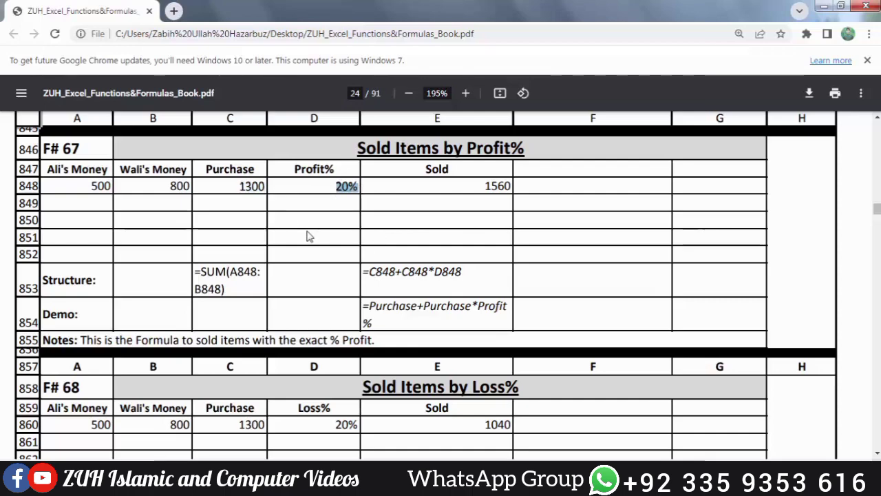
pyautogui.scroll(-4, 307, 236)
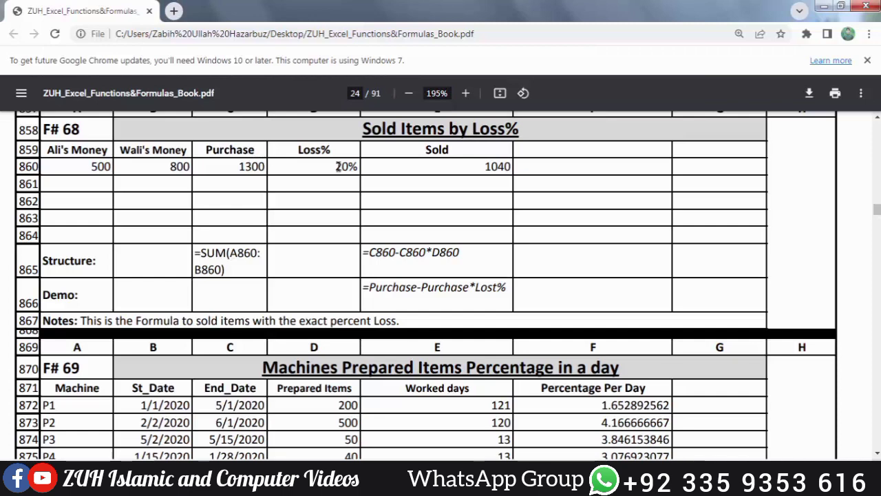
pyautogui.moveTo(331, 167); pyautogui.dragTo(359, 168)
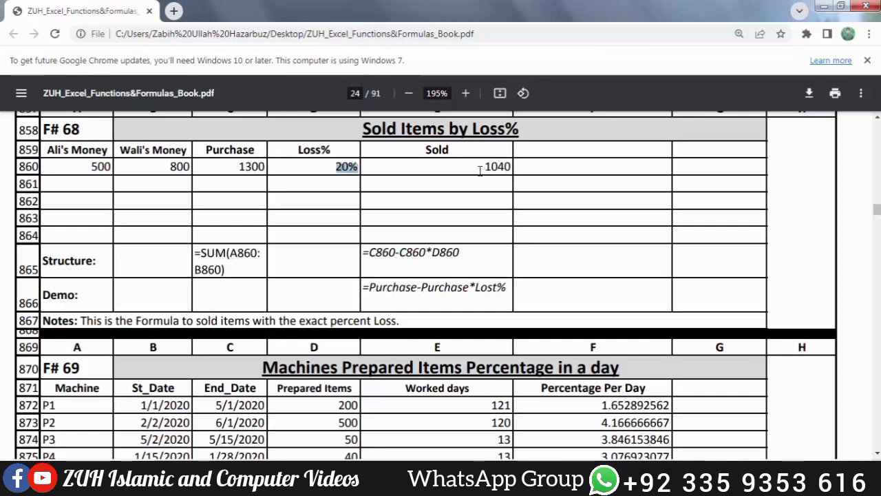
# Step: Examine machine P1's dates, prepared items and worked days in the F# 69 Machines Prepared Items Percentage example
pyautogui.scroll(-2, 406, 199)
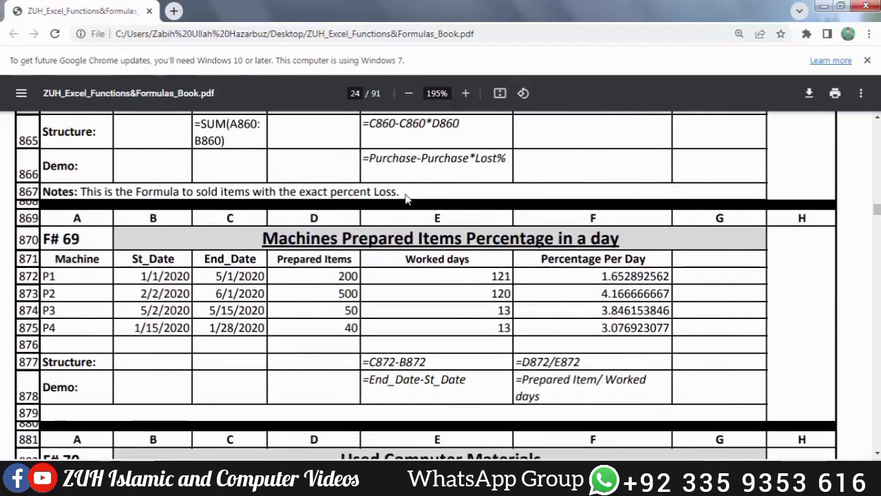
pyautogui.scroll(-1, 406, 200)
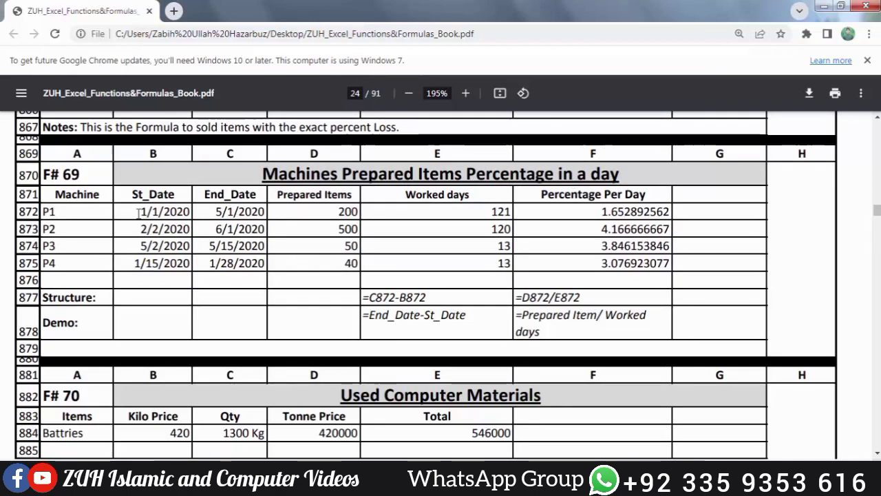
pyautogui.moveTo(139, 213); pyautogui.dragTo(224, 232)
pyautogui.click(224, 233)
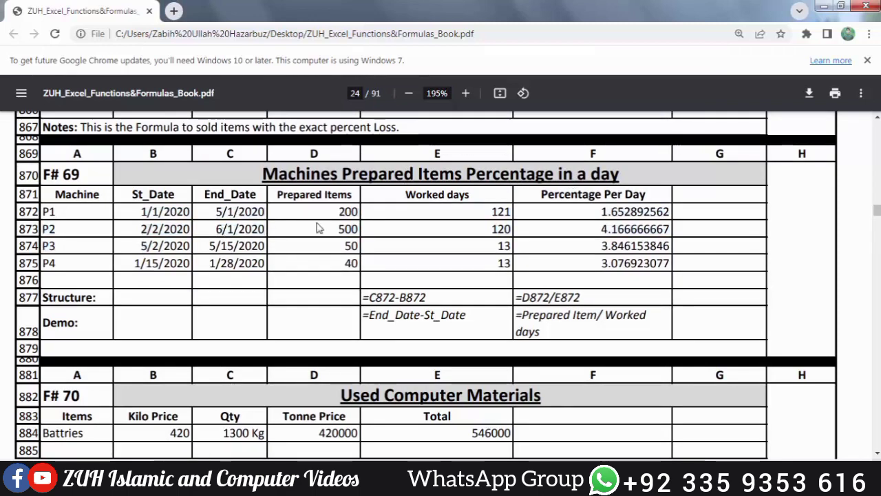
pyautogui.moveTo(335, 211); pyautogui.dragTo(359, 211)
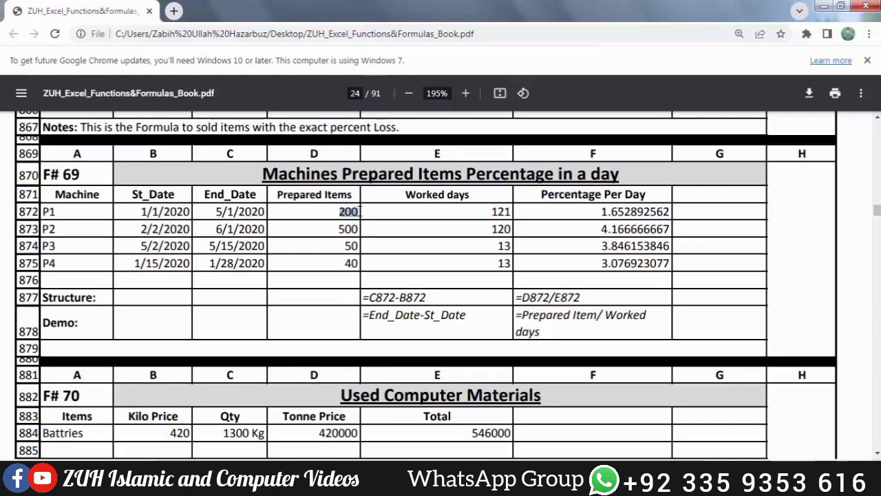
pyautogui.moveTo(490, 212); pyautogui.dragTo(512, 212)
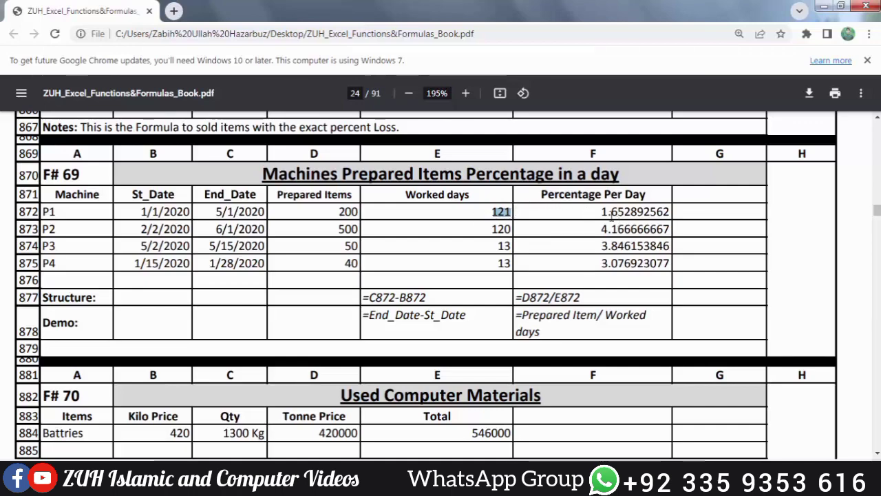
# Step: Examine the kilo price, quantity and tonne price of the batteries in the F# 70 Used Computer Materials example
pyautogui.scroll(-2, 378, 315)
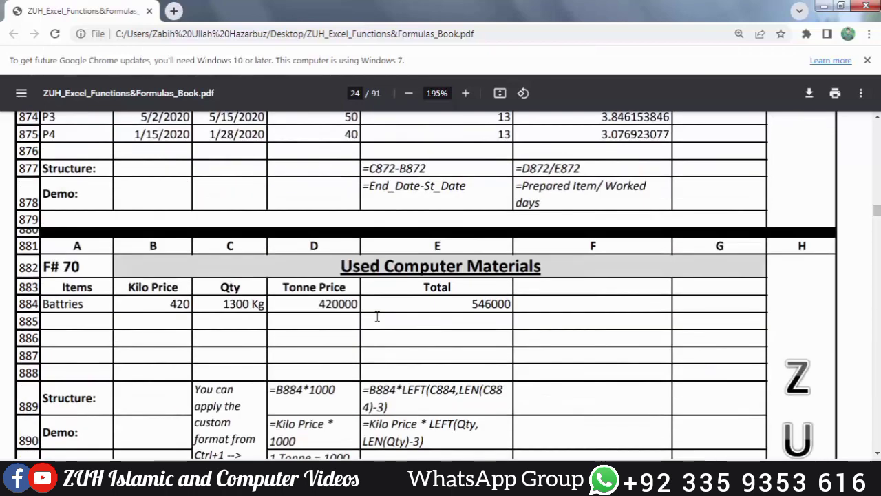
pyautogui.scroll(-1, 377, 316)
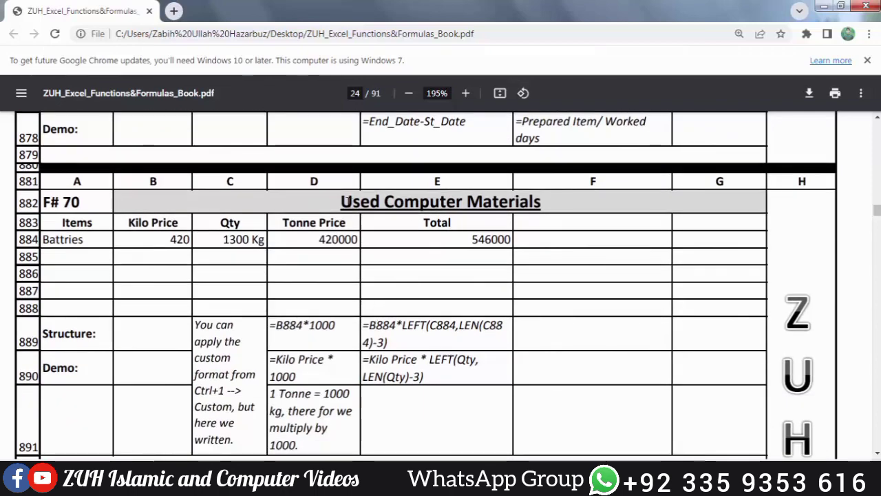
pyautogui.moveTo(342, 202); pyautogui.dragTo(543, 205)
pyautogui.click(384, 181)
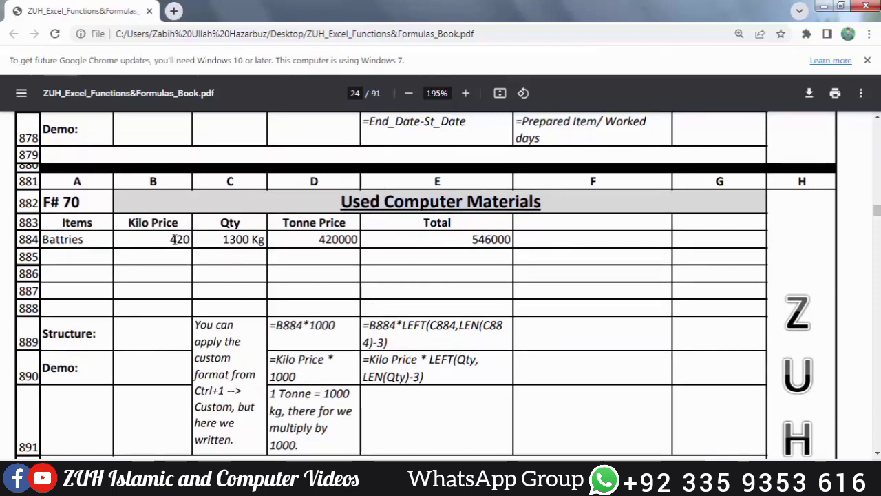
pyautogui.moveTo(169, 239); pyautogui.dragTo(185, 239)
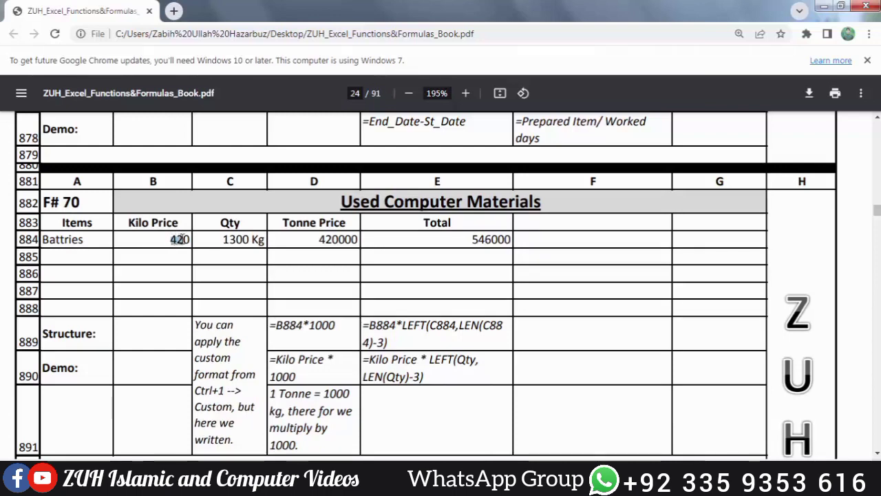
pyautogui.click(227, 240)
pyautogui.moveTo(226, 240); pyautogui.dragTo(249, 239)
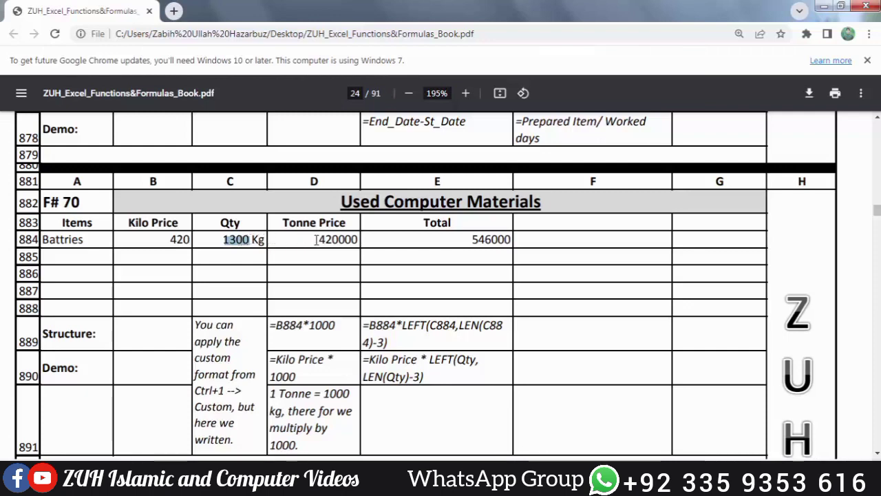
pyautogui.moveTo(316, 239); pyautogui.dragTo(358, 238)
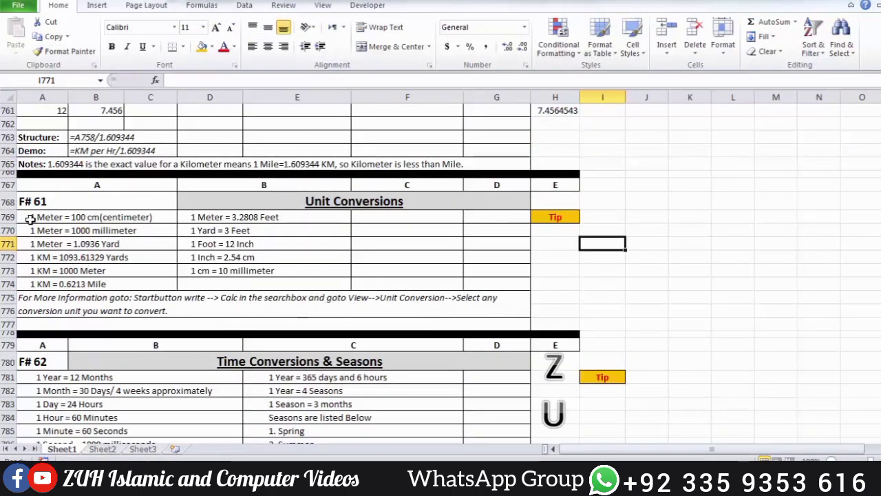
# Step: In the Excel workbook, go through the meter and kilometer equivalents in A769 to A774 of the F# 61 Unit Conversions section
pyautogui.click(77, 216)
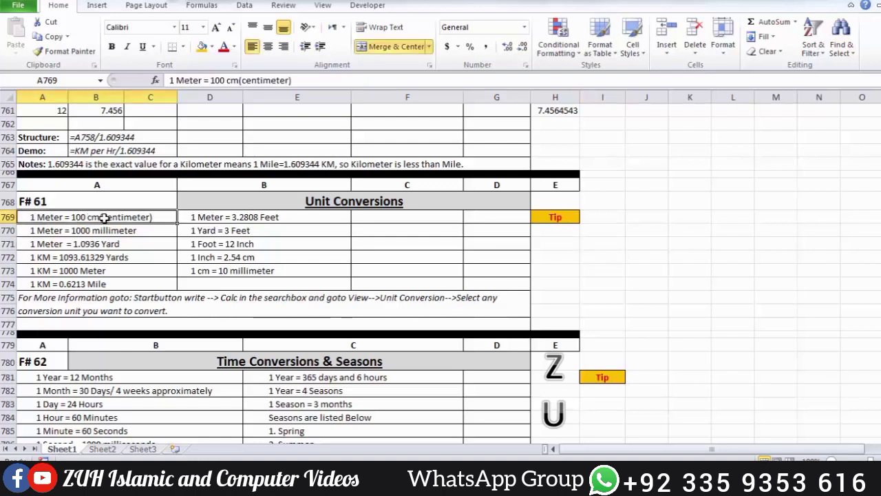
pyautogui.click(53, 232)
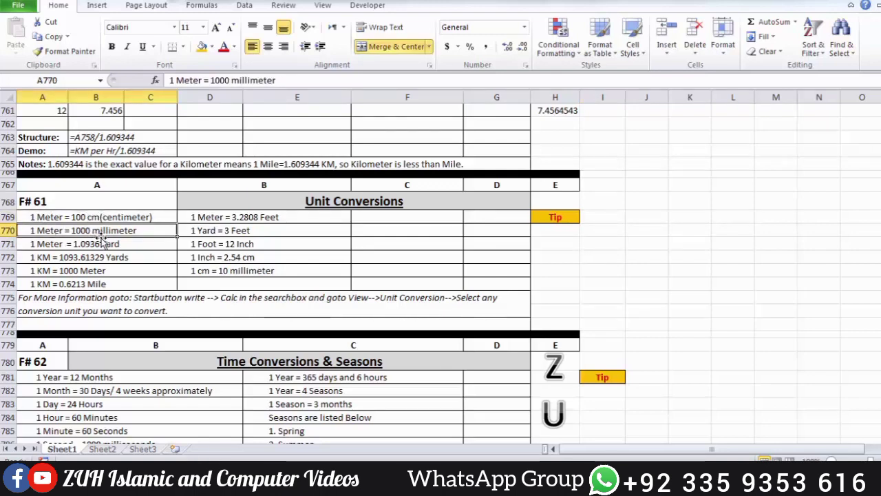
pyautogui.click(55, 245)
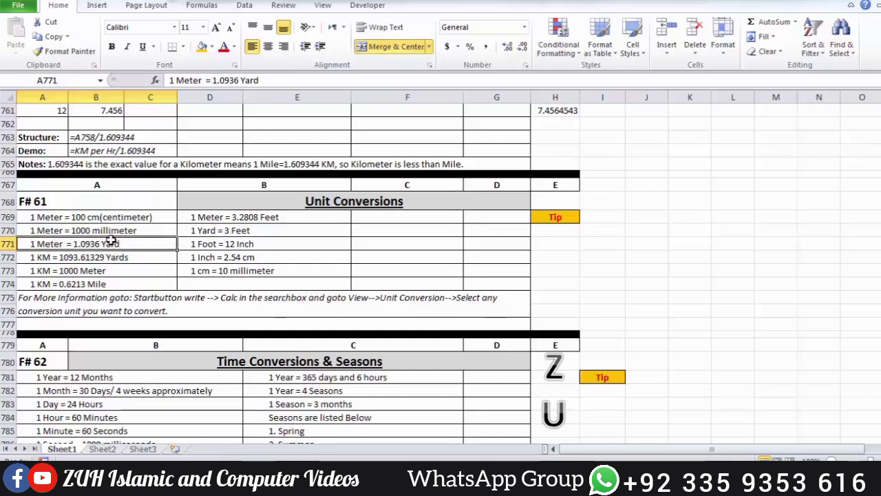
pyautogui.click(60, 258)
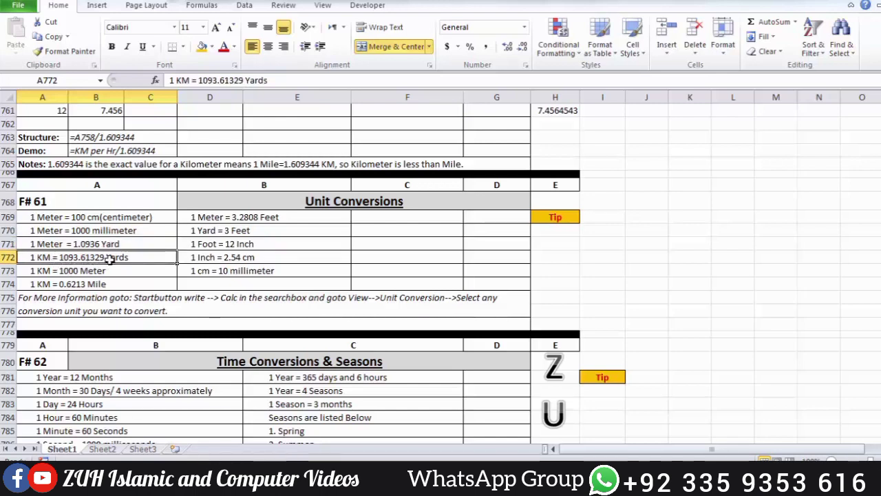
pyautogui.click(59, 272)
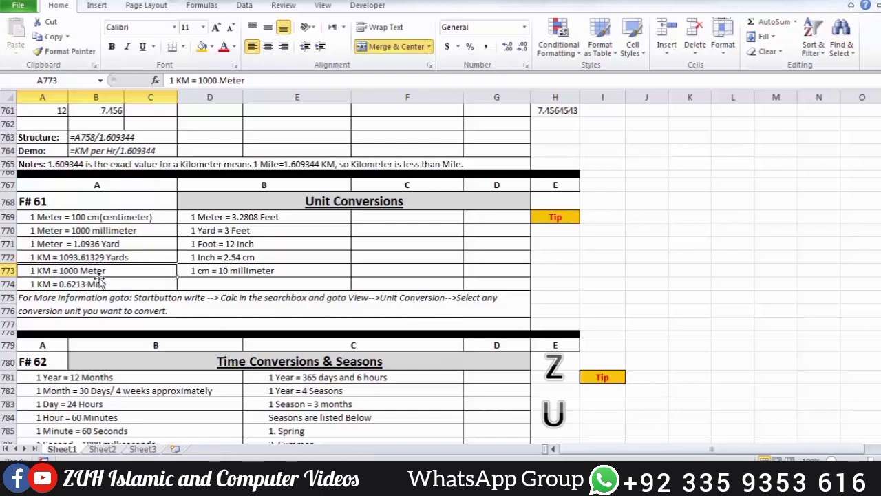
pyautogui.click(97, 283)
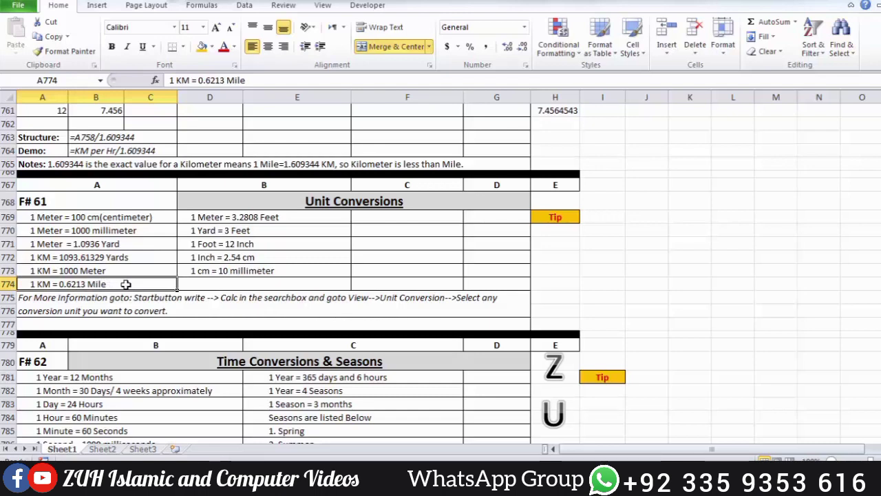
# Step: Go through the meter, yard, foot, inch and centimeter equivalents in D769 to D773 of the Unit Conversions section
pyautogui.click(210, 218)
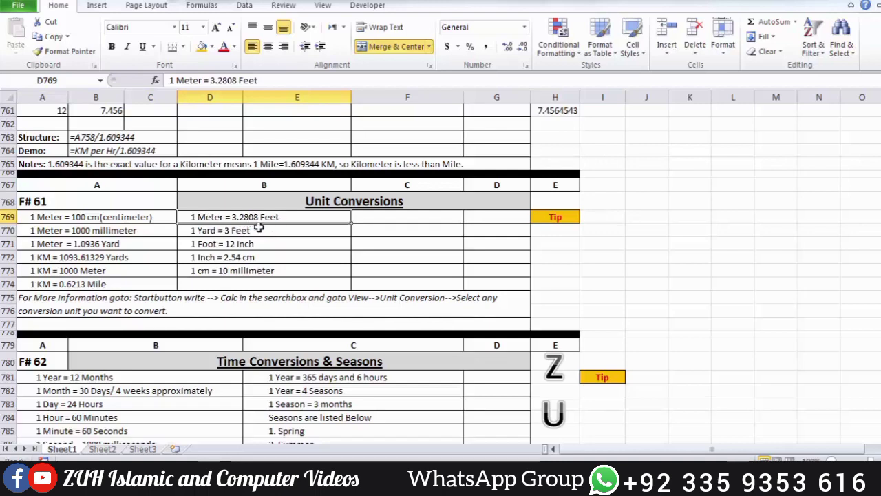
pyautogui.click(219, 233)
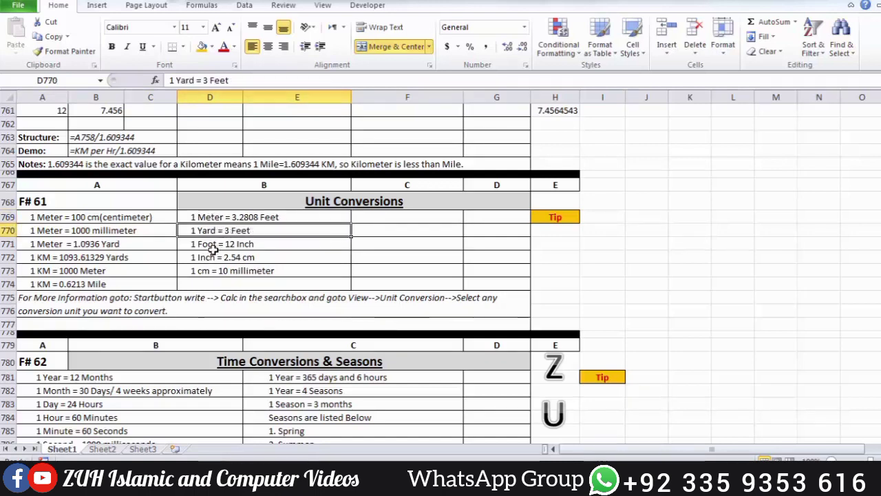
pyautogui.click(211, 245)
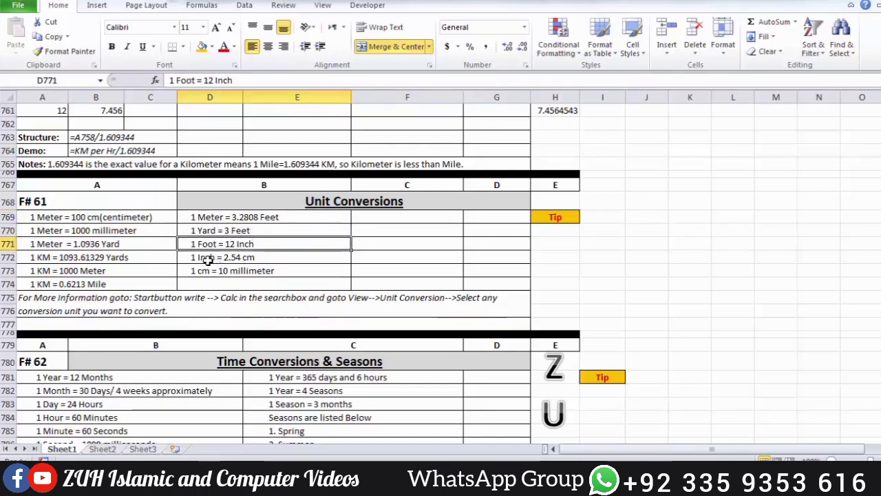
pyautogui.click(219, 257)
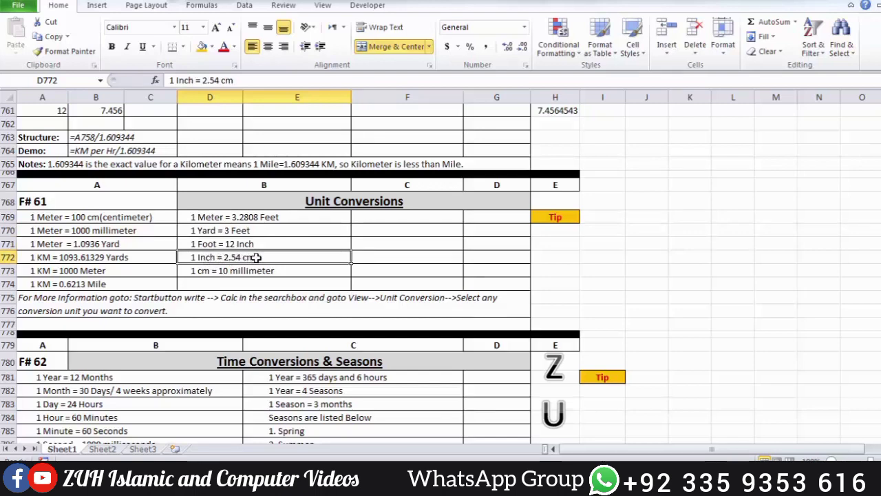
pyautogui.click(228, 271)
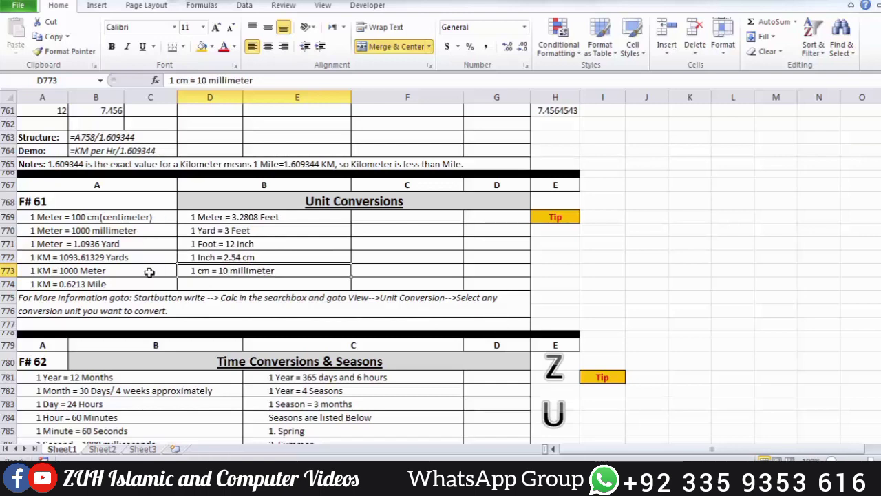
# Step: Open the Windows Calculator and switch it to unit conversion mode
pyautogui.click(381, 241)
pyautogui.press('super')
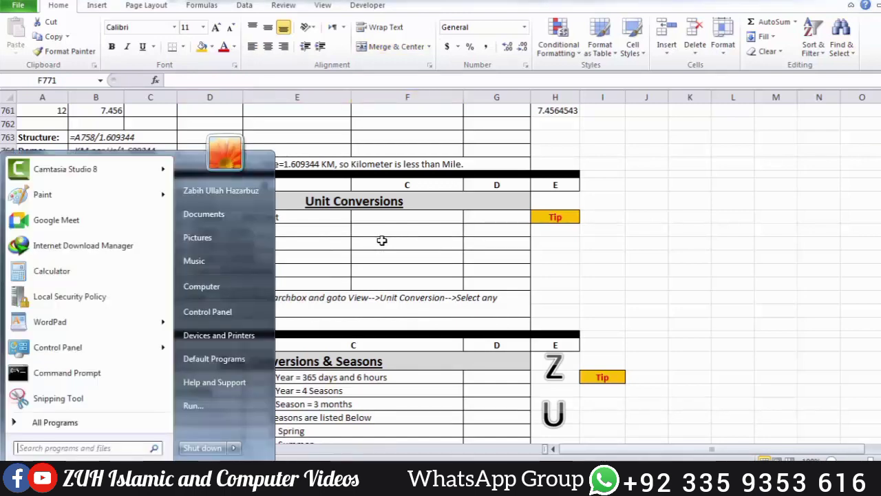
pyautogui.write('calc')
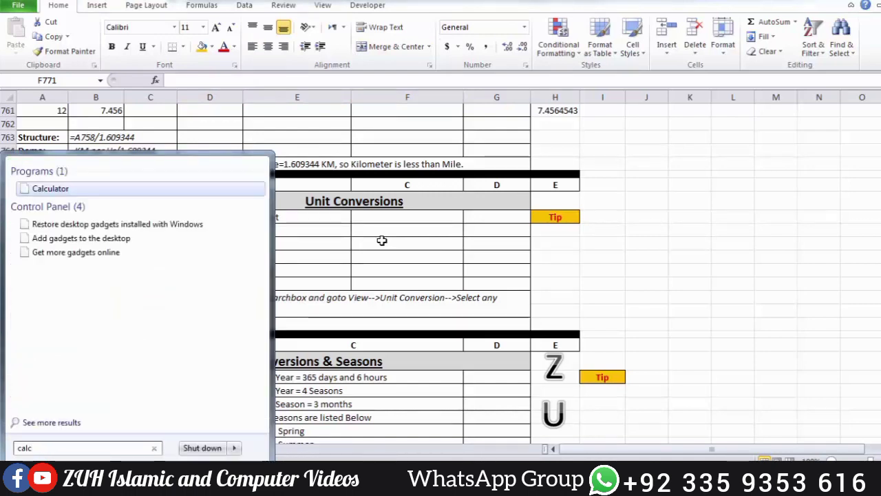
pyautogui.press('Return')
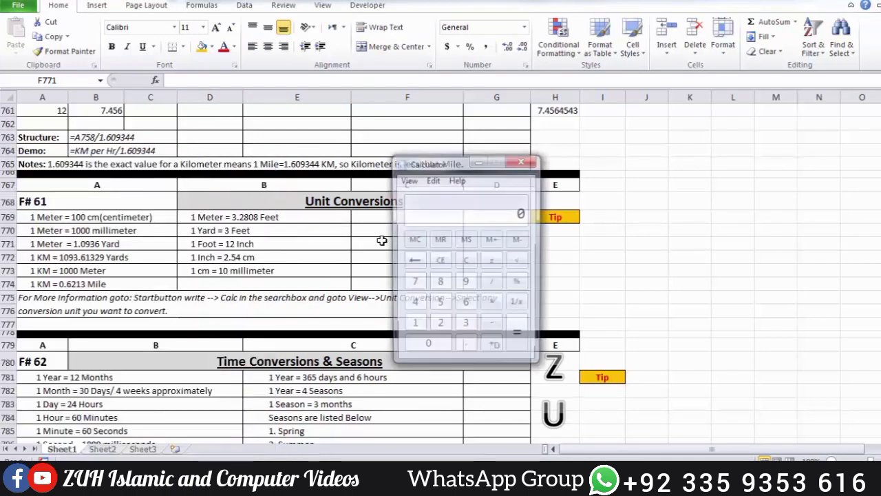
pyautogui.moveTo(440, 150); pyautogui.dragTo(391, 51)
pyautogui.click(362, 68)
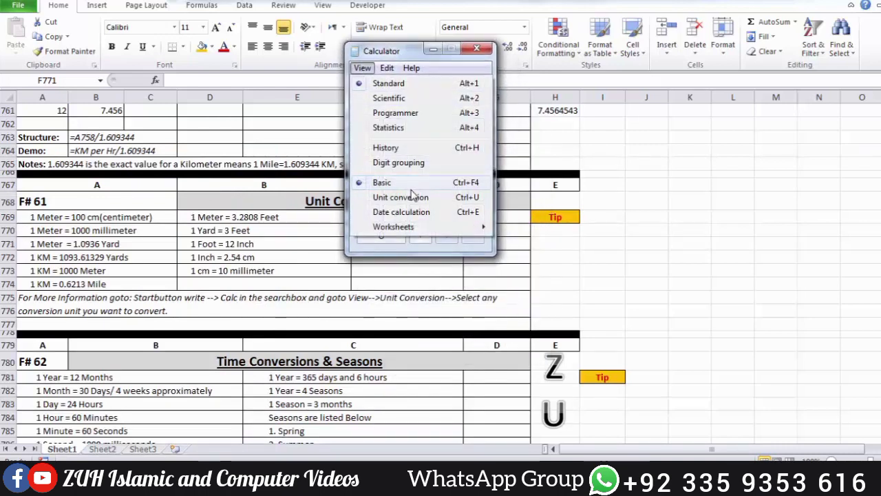
pyautogui.click(389, 197)
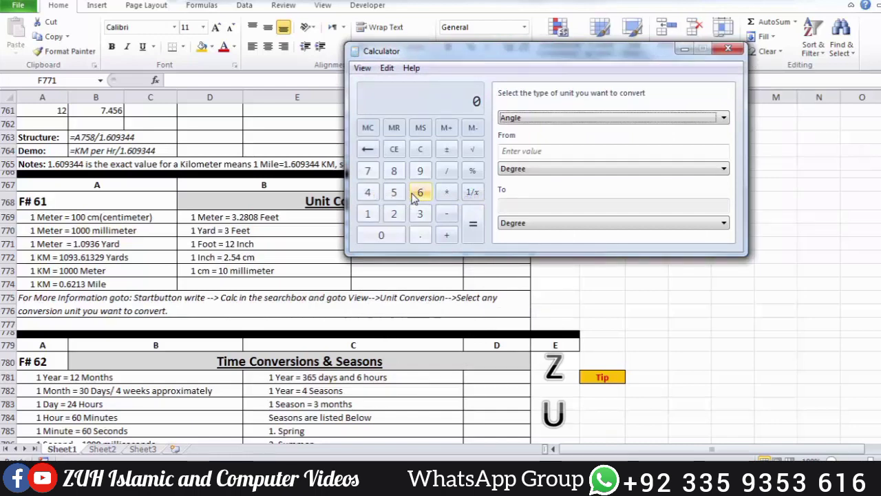
# Step: Convert a length of 1 inch to centimeters in the Calculator
pyautogui.click(514, 119)
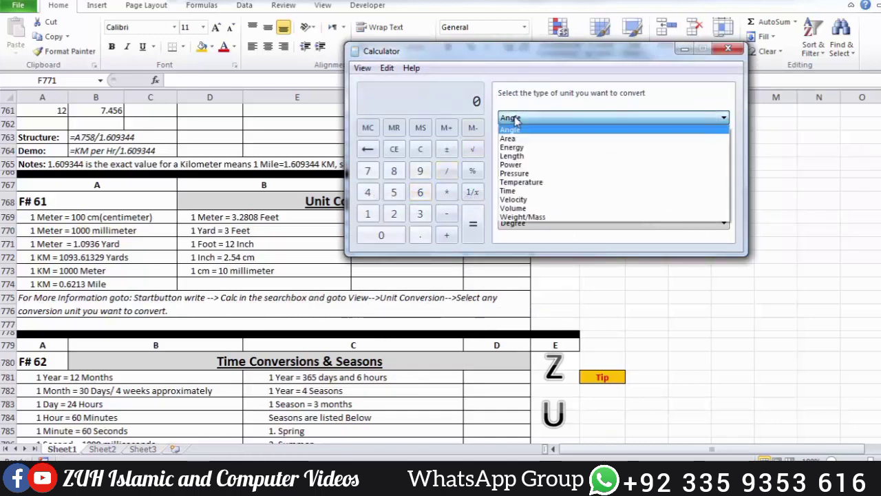
pyautogui.click(552, 156)
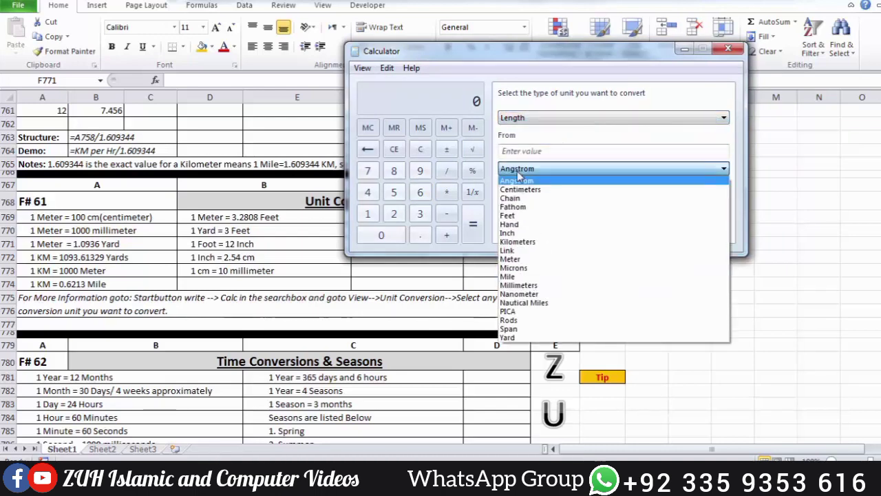
pyautogui.click(517, 233)
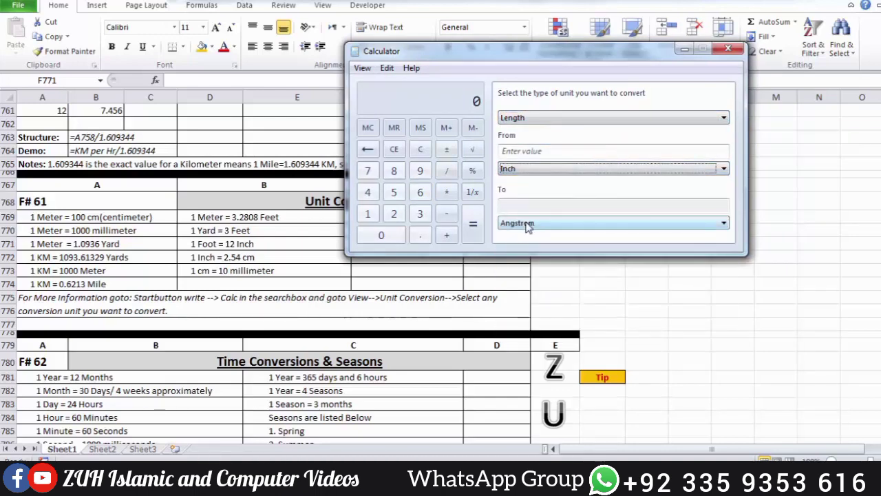
pyautogui.click(527, 224)
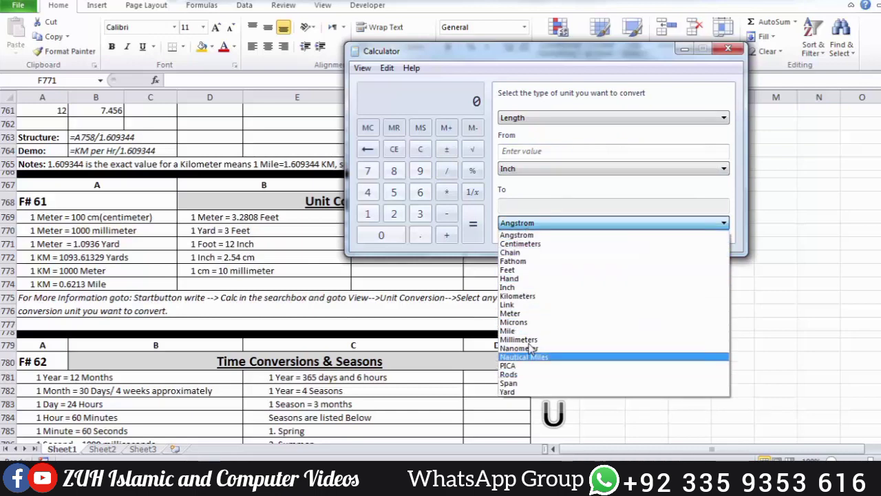
pyautogui.click(521, 243)
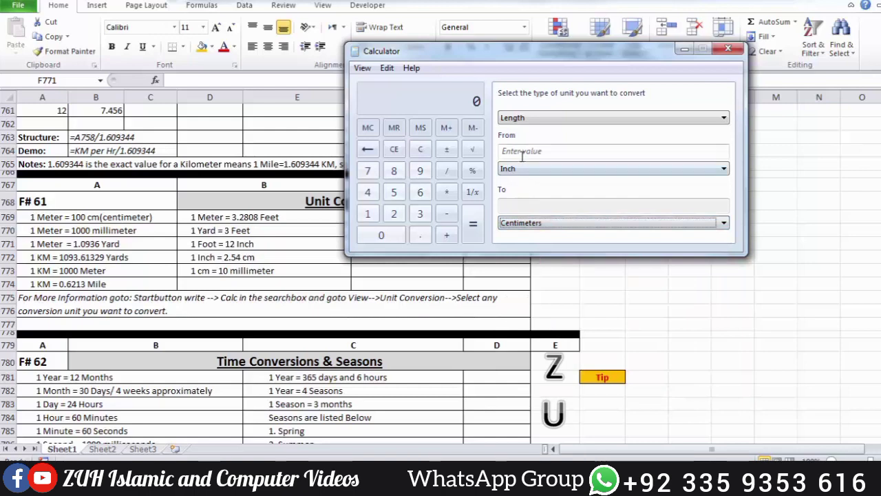
pyautogui.click(521, 154)
pyautogui.write('1')
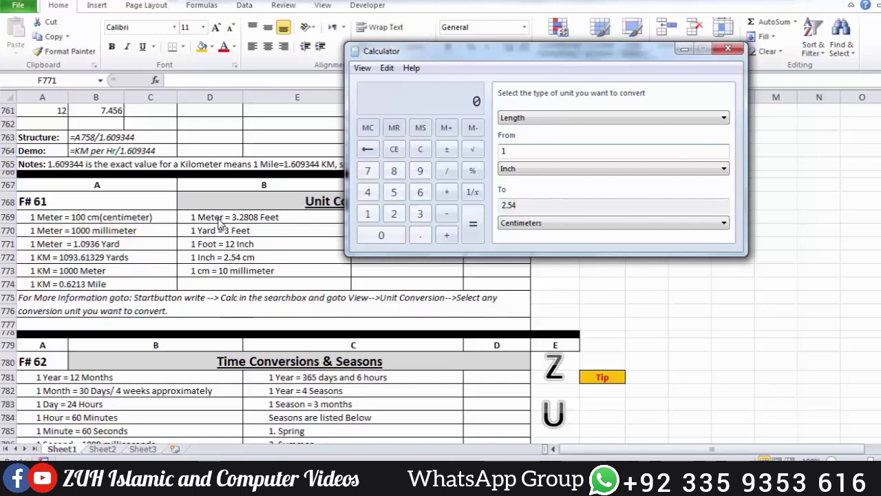
# Step: Convert 1 meter to feet in the Calculator, then close it
pyautogui.click(524, 171)
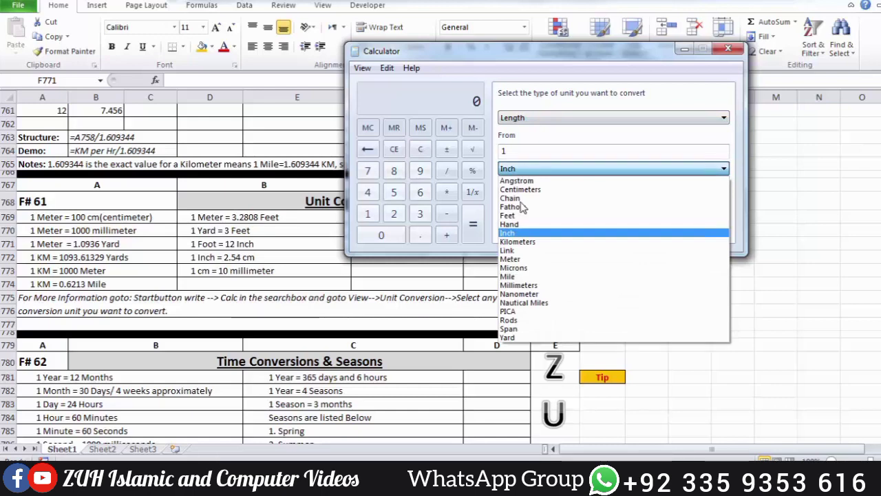
pyautogui.click(520, 258)
pyautogui.click(521, 226)
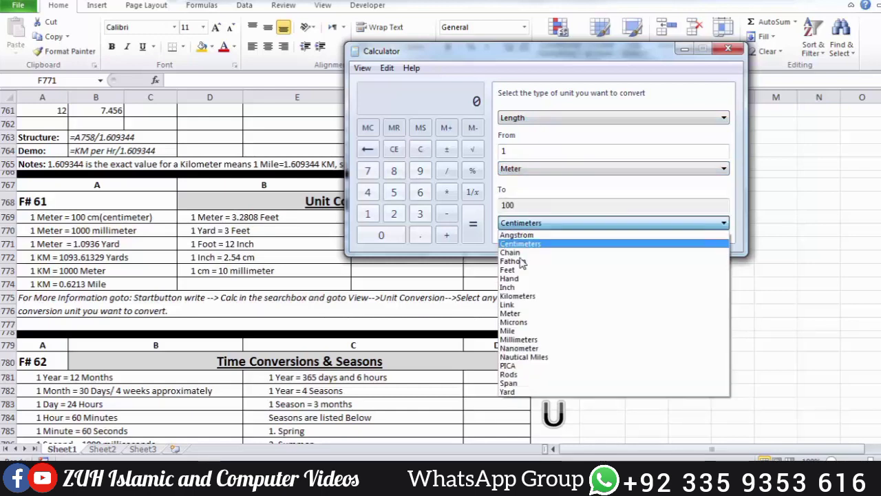
pyautogui.click(515, 270)
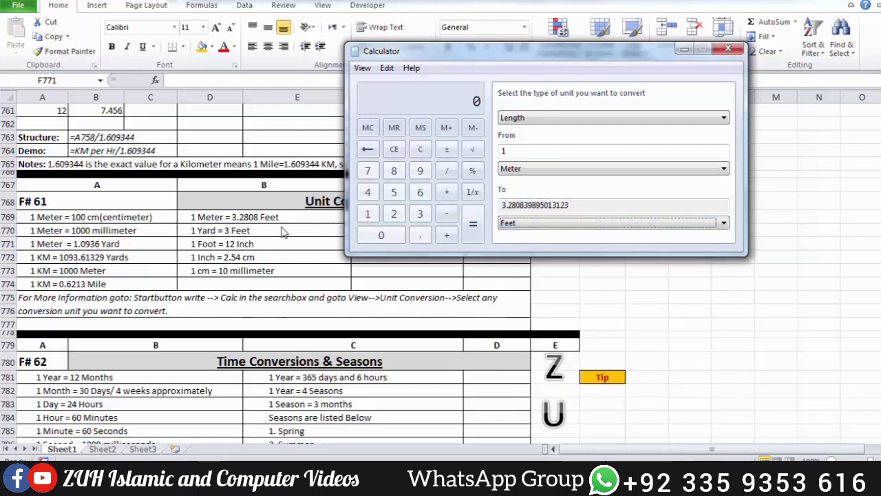
pyautogui.click(727, 47)
# Step: Go through the F# 62 Time Conversions & Seasons section, including the Spring, Summer, Autumn and Winter entries in E785 to E788
pyautogui.scroll(-4, 635, 208)
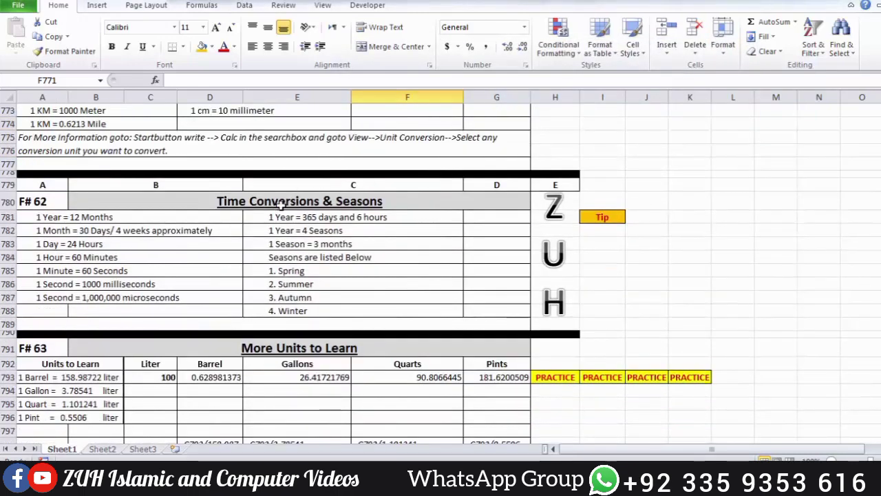
pyautogui.click(320, 201)
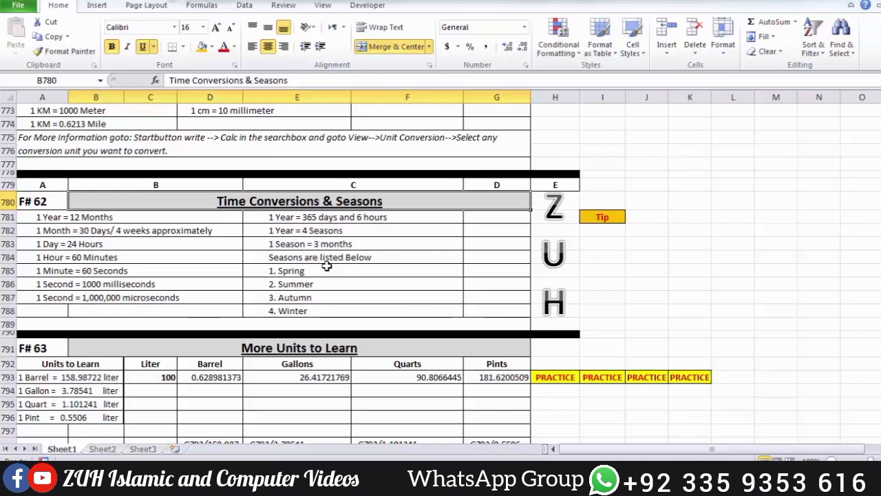
pyautogui.click(289, 271)
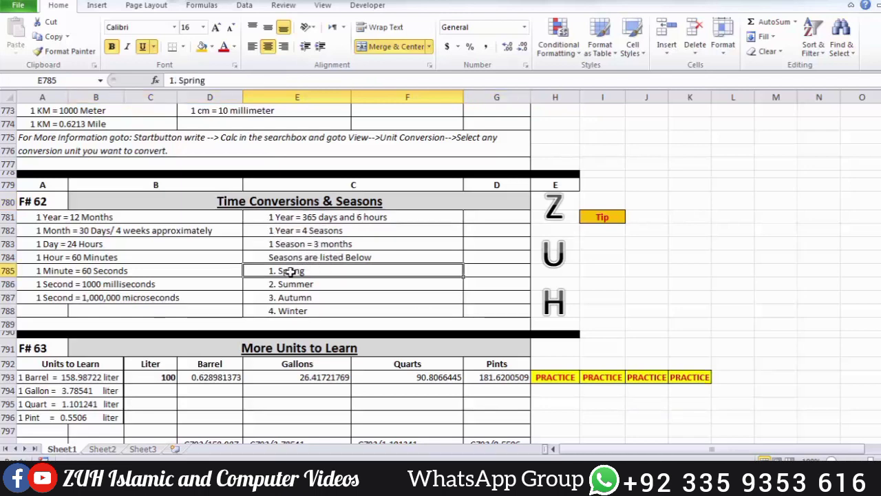
pyautogui.click(285, 283)
pyautogui.click(286, 298)
pyautogui.click(287, 310)
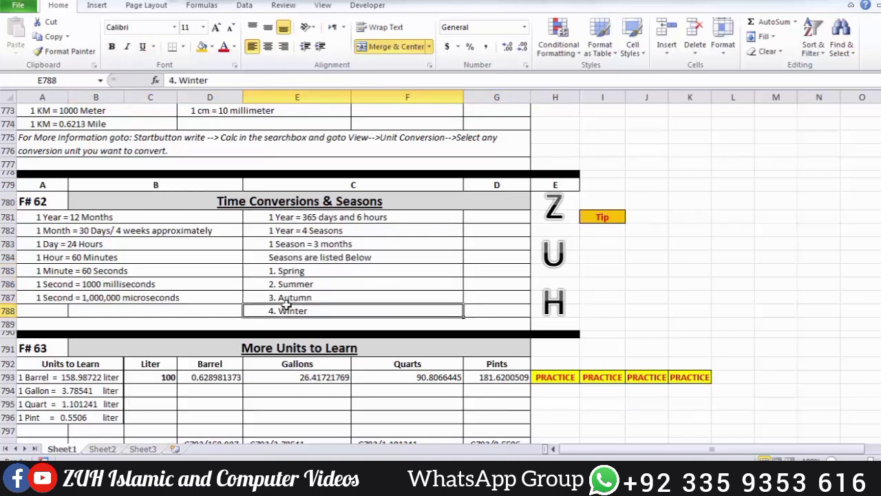
pyautogui.click(290, 272)
pyautogui.click(293, 282)
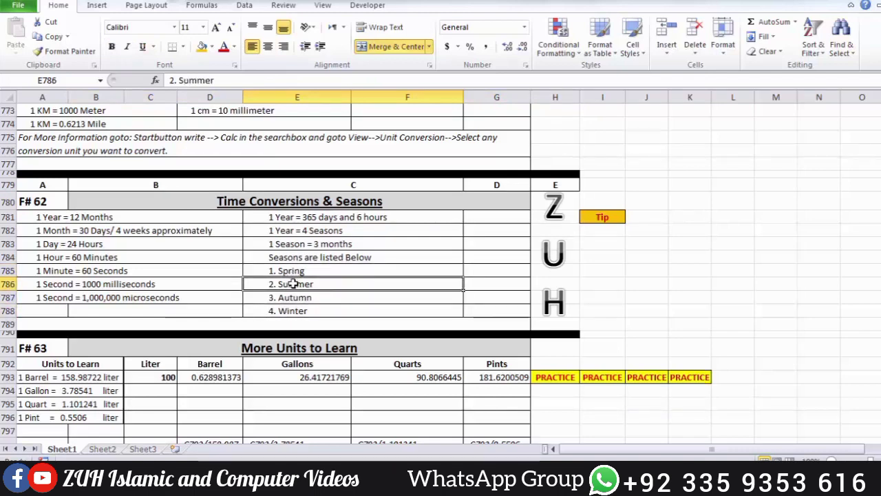
pyautogui.click(294, 300)
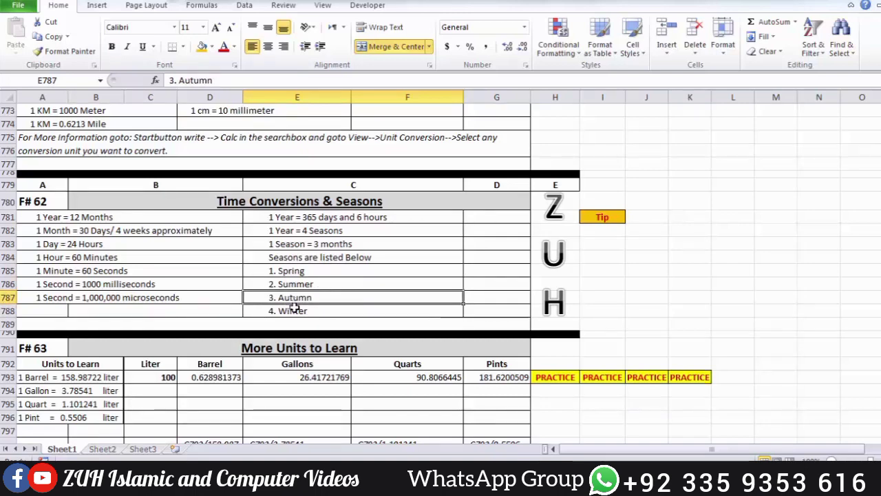
pyautogui.click(295, 311)
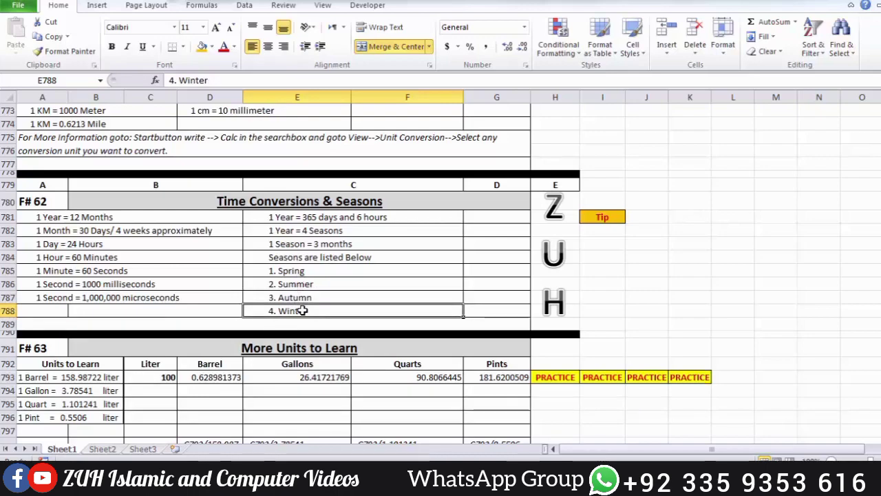
# Step: In the F# 63 More Units to Learn section, enter =C793/158.98722 in practice cell H794 to convert liters to barrels
pyautogui.scroll(-4, 303, 310)
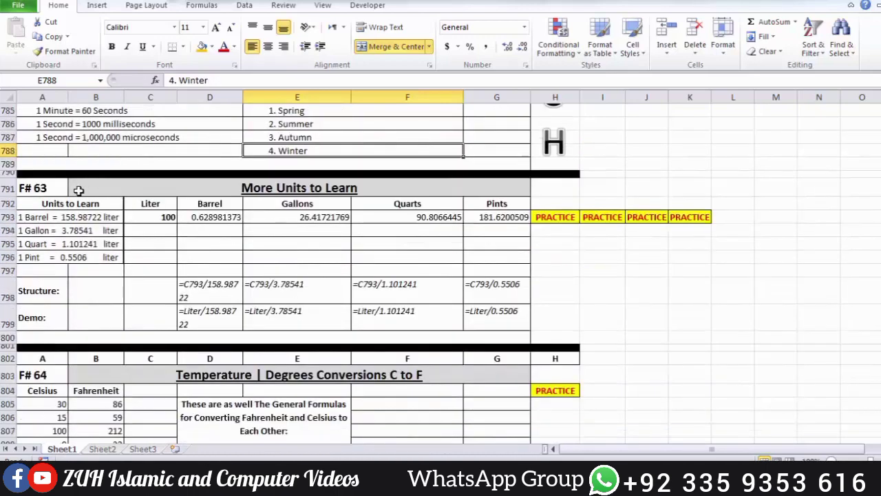
pyautogui.click(43, 187)
pyautogui.click(322, 188)
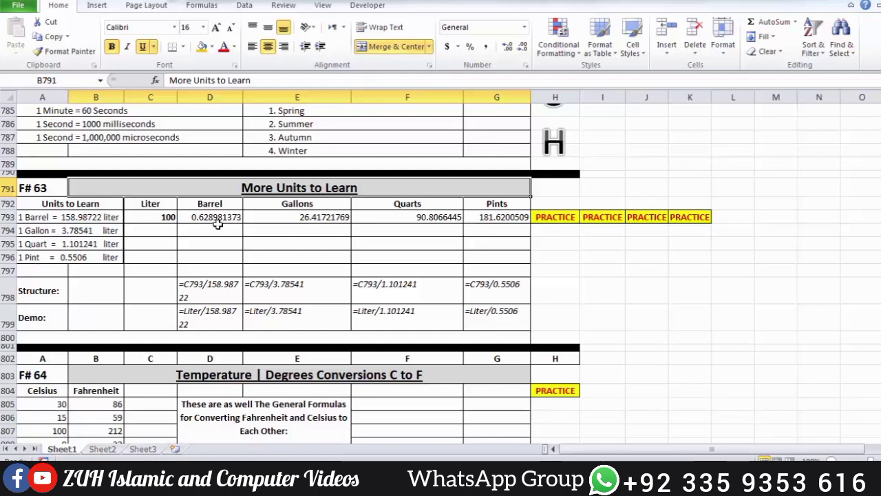
pyautogui.click(148, 219)
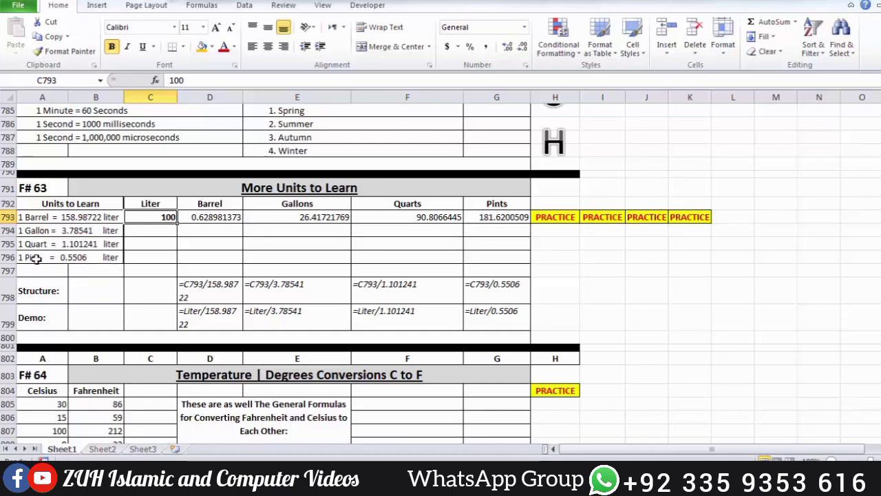
pyautogui.click(550, 231)
pyautogui.write('=')
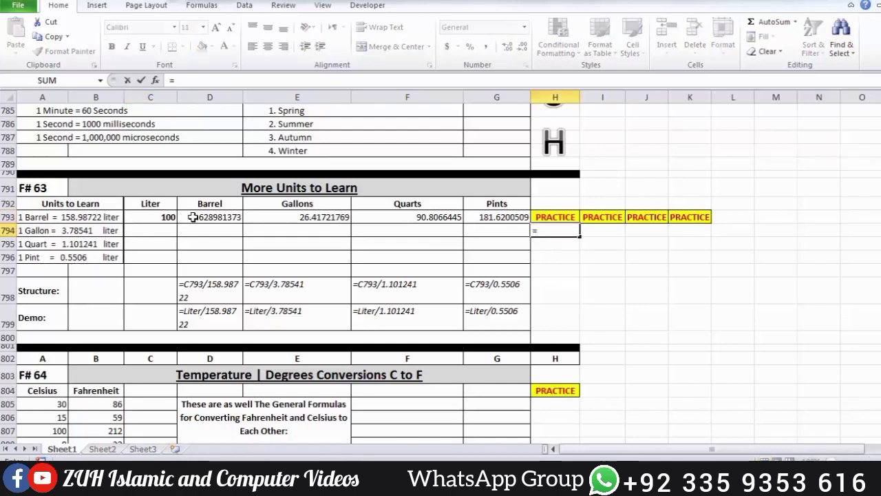
pyautogui.click(164, 217)
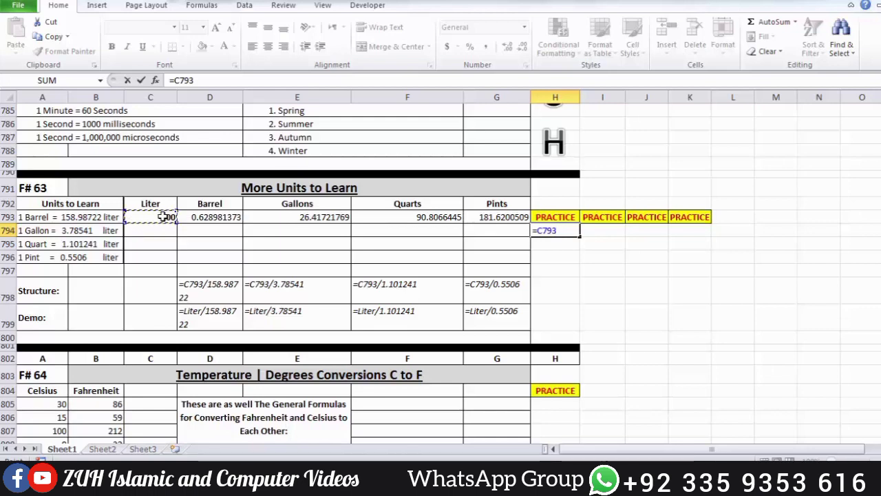
pyautogui.write('/1')
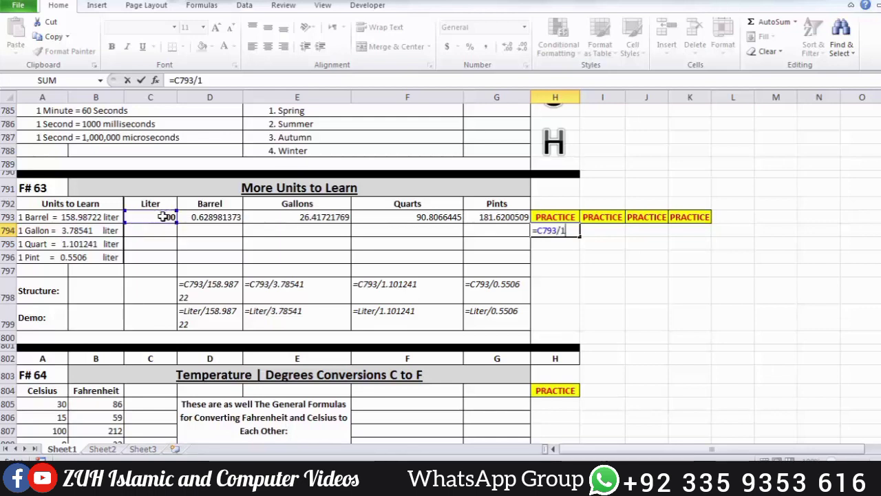
pyautogui.write('4')
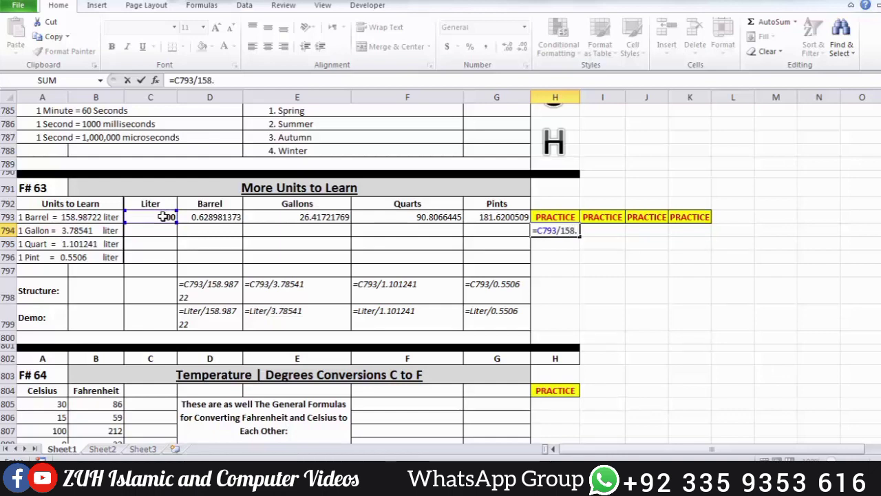
pyautogui.write('8.98722')
pyautogui.press('Return')
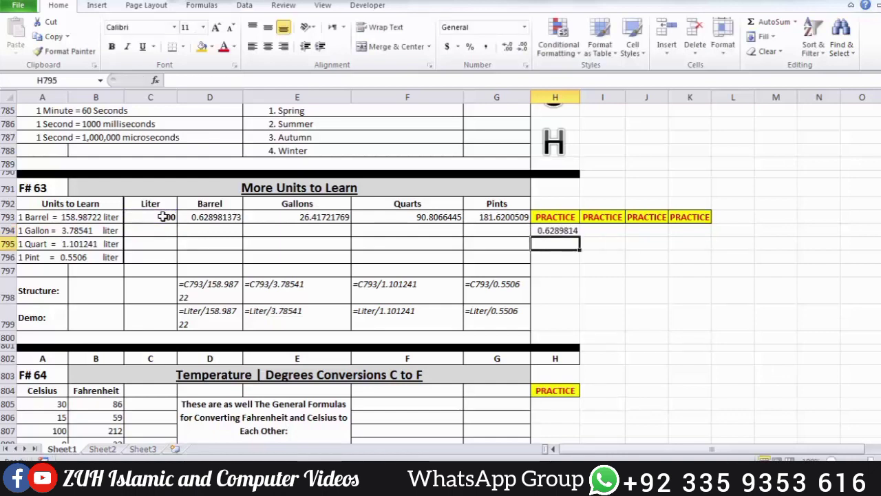
# Step: Enter =C793/3.78541 in practice cell I794 to convert the liters to gallons
pyautogui.press('Up')
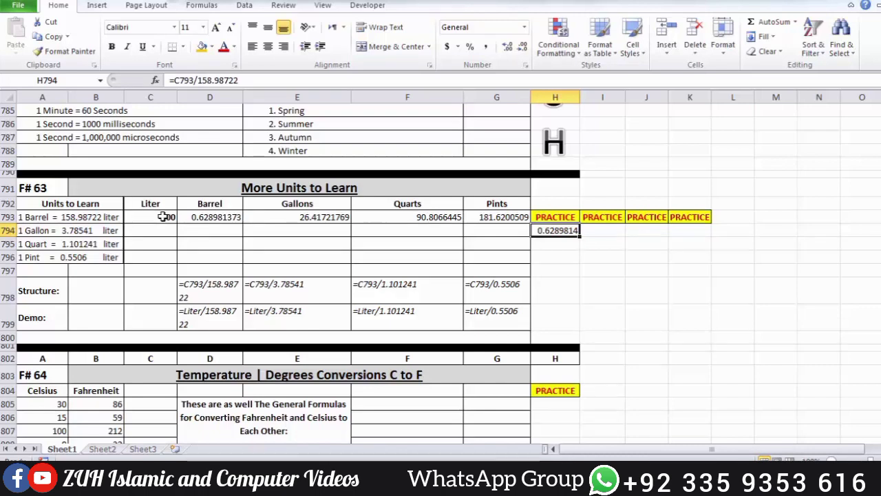
pyautogui.press('Right')
pyautogui.write('=')
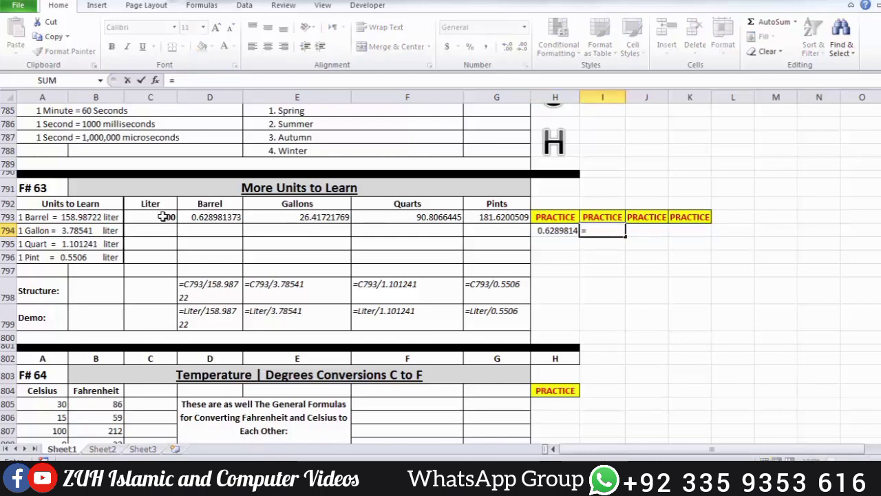
pyautogui.click(163, 217)
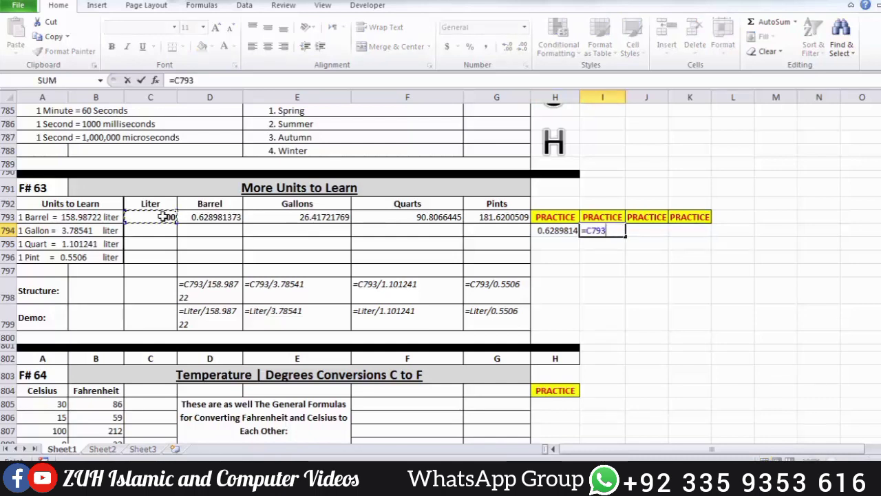
pyautogui.write('/3.78541')
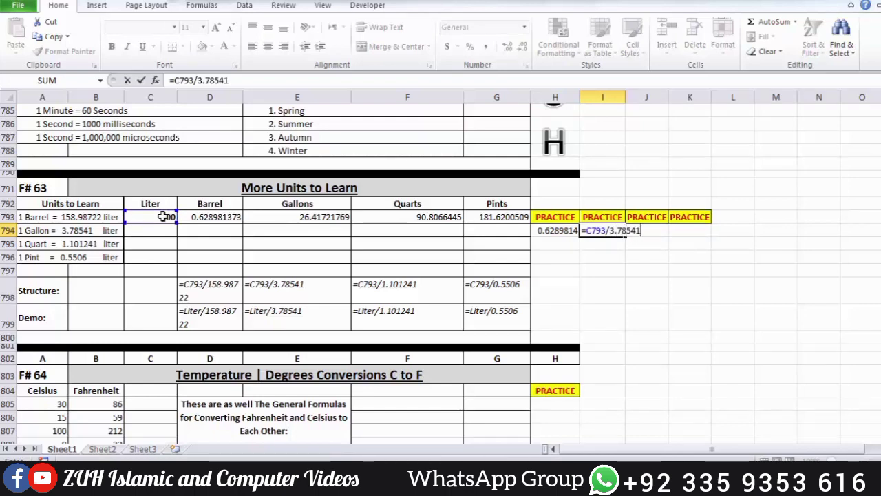
pyautogui.press('Return')
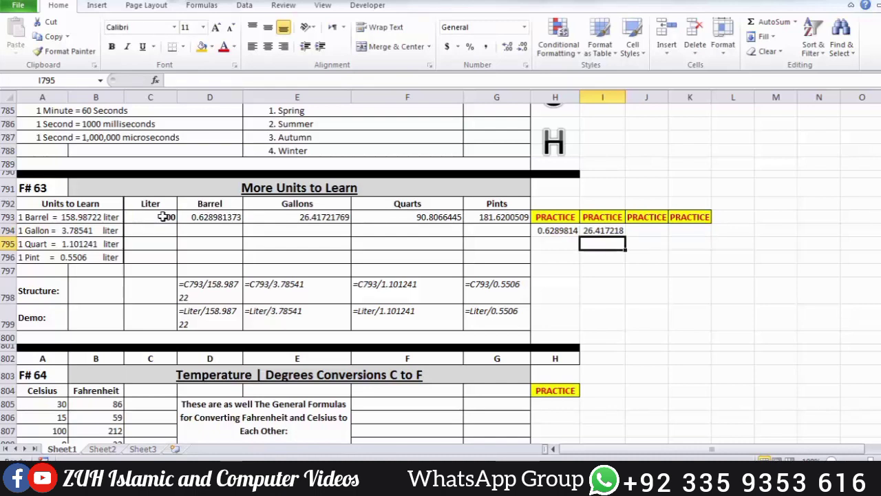
# Step: Enter =C793/1.101241 in practice cell J794 to convert the liters to quarts
pyautogui.press('Up')
pyautogui.press('Right')
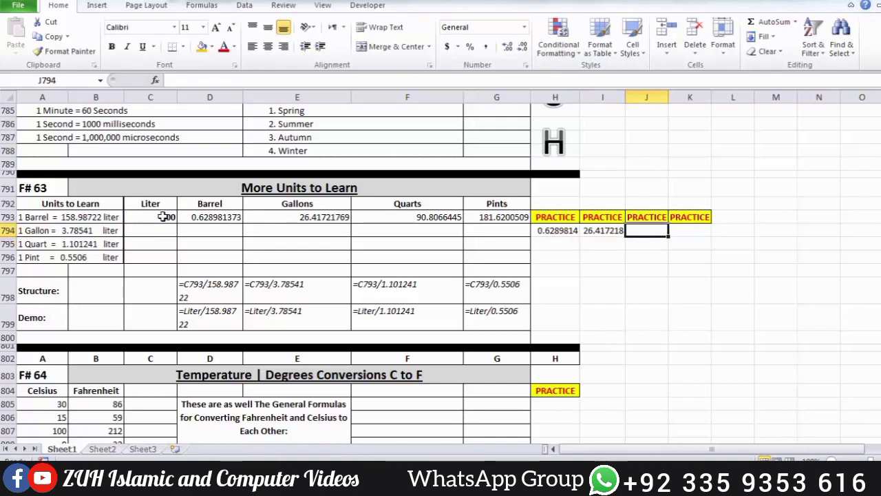
pyautogui.write('=')
pyautogui.click(163, 216)
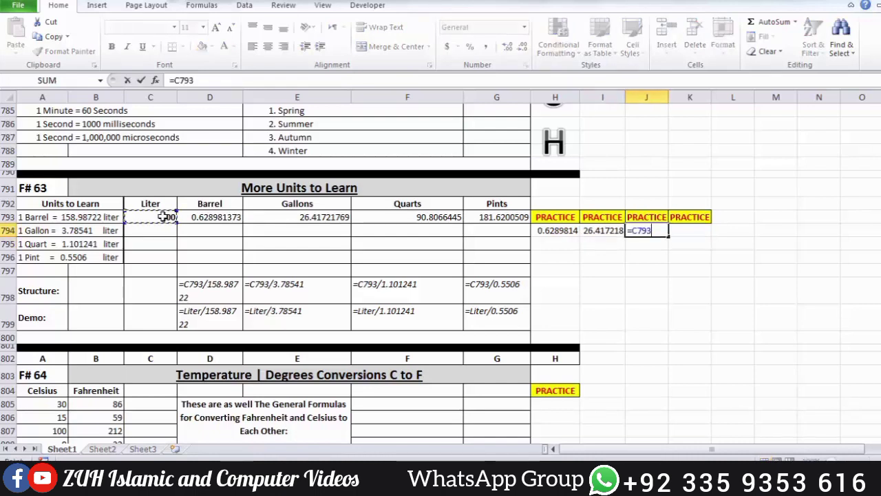
pyautogui.write('/')
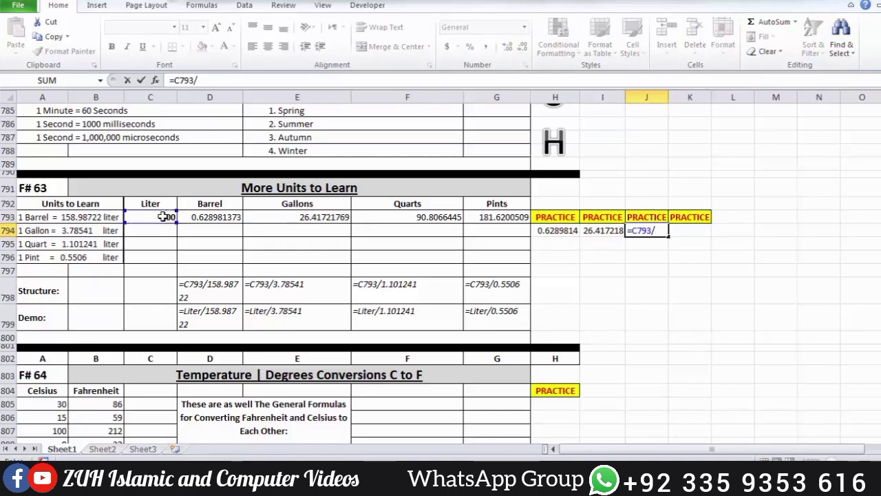
pyautogui.write('1.10124')
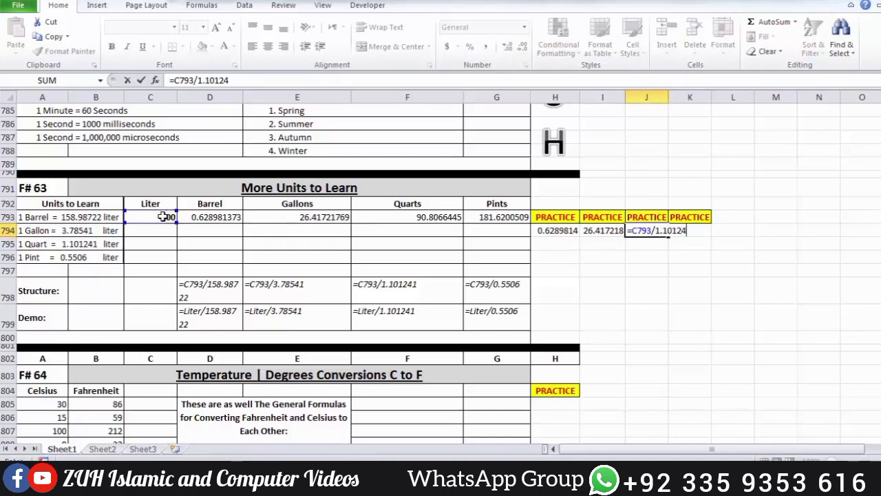
pyautogui.write('1')
pyautogui.press('Return')
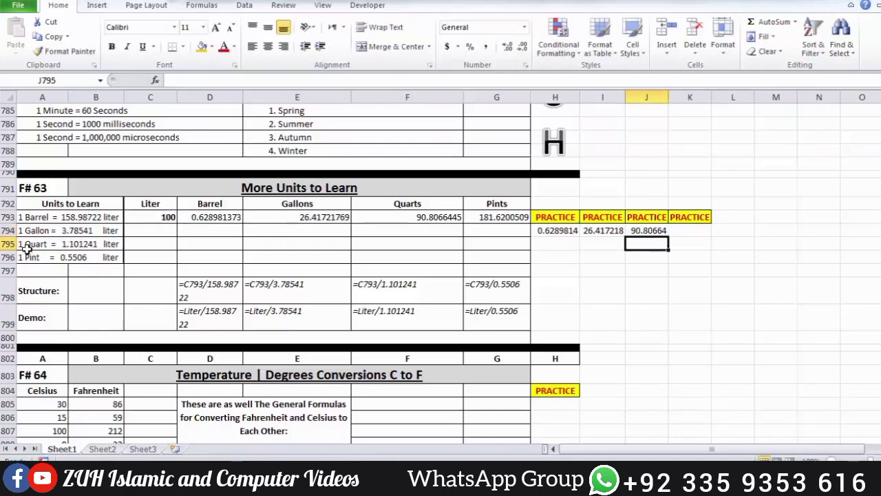
# Step: Enter =C793/0.5506 in practice cell K794 to convert the liters to pints
pyautogui.click(702, 237)
pyautogui.write('=')
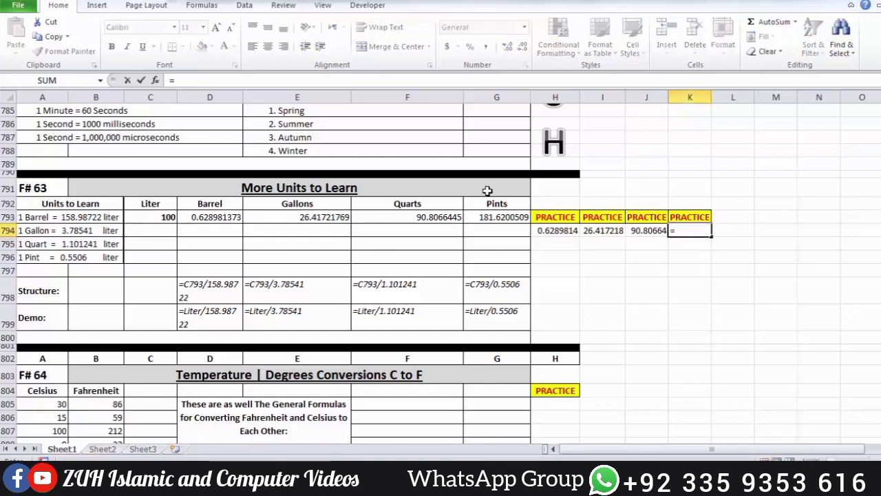
pyautogui.click(168, 218)
pyautogui.write('/0.5')
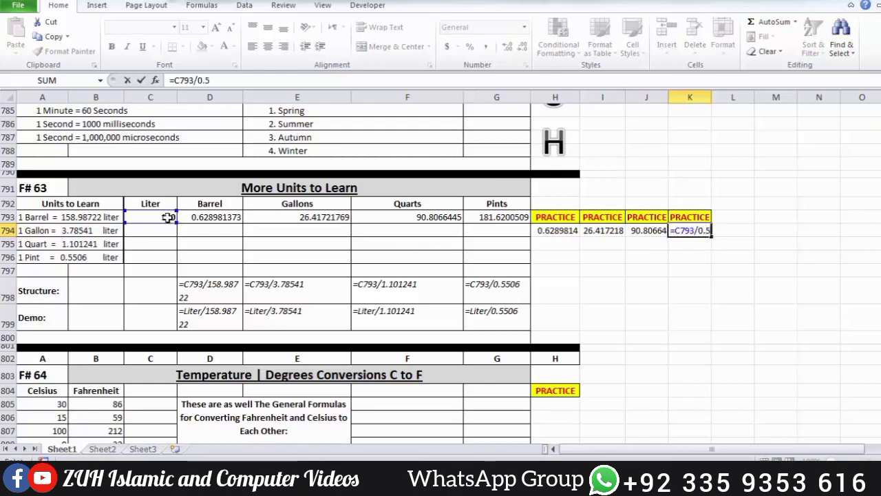
pyautogui.write('506')
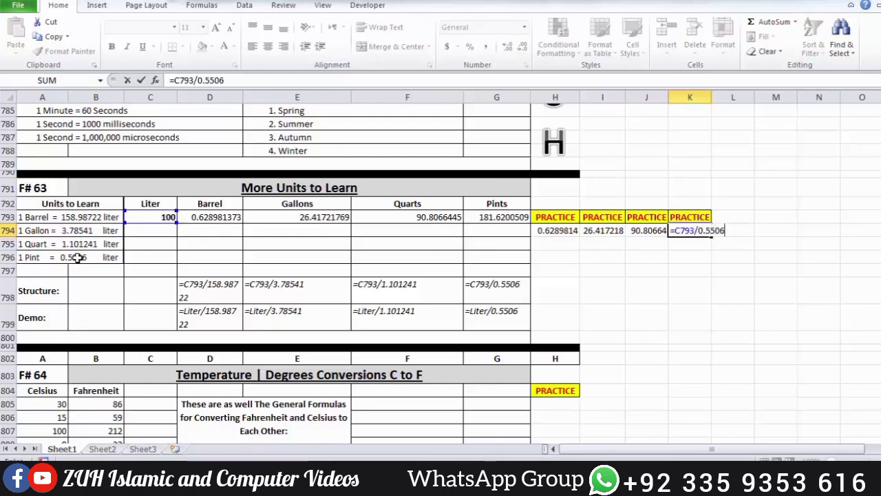
pyautogui.press('Return')
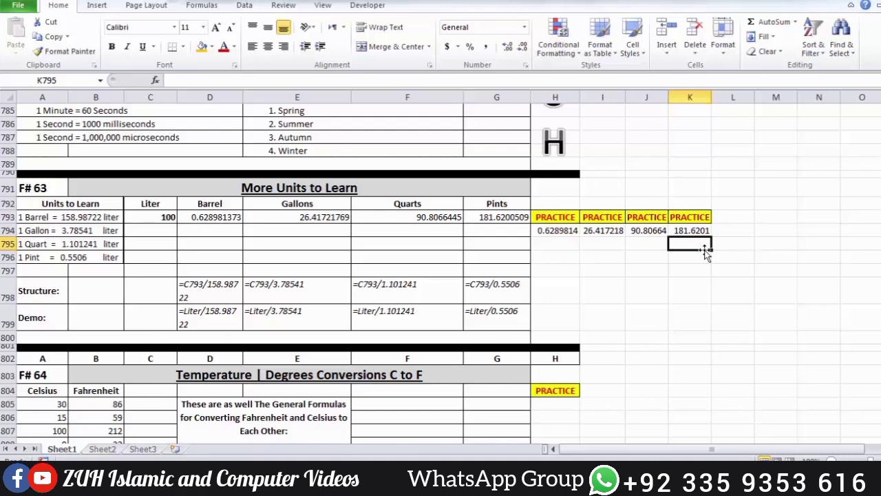
# Step: In the F# 64 section, enter =(A805*9/5)+32 in practice cell H805 to convert Celsius to Fahrenheit
pyautogui.scroll(-4, 705, 253)
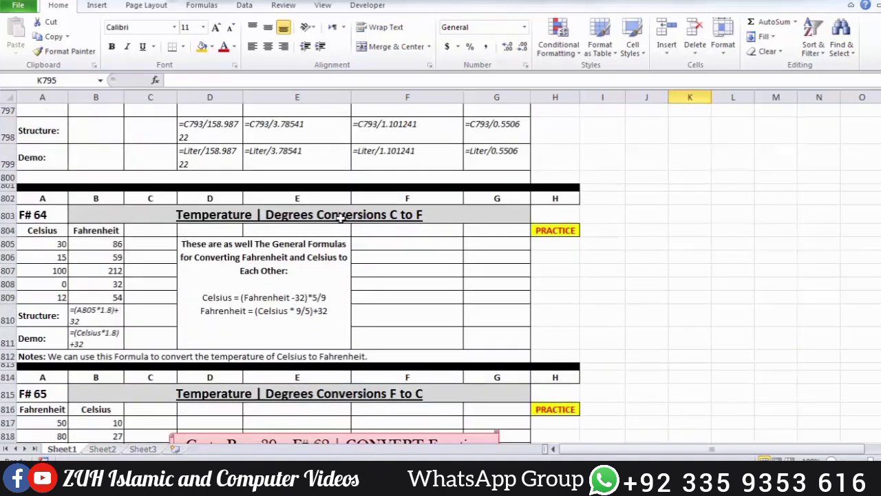
pyautogui.click(552, 245)
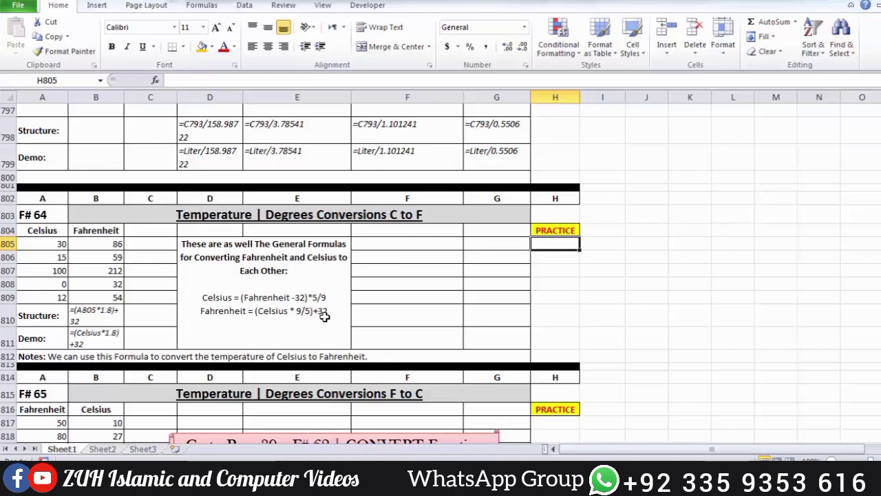
pyautogui.write('=')
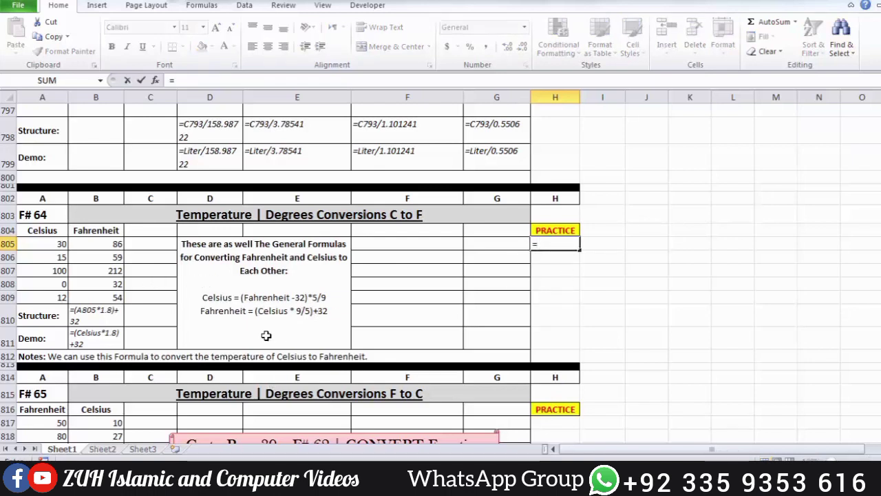
pyautogui.write('(')
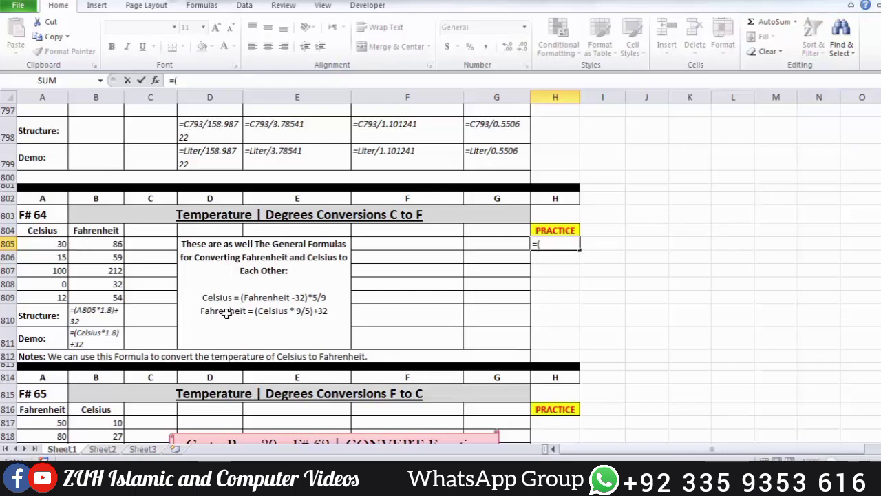
pyautogui.click(55, 244)
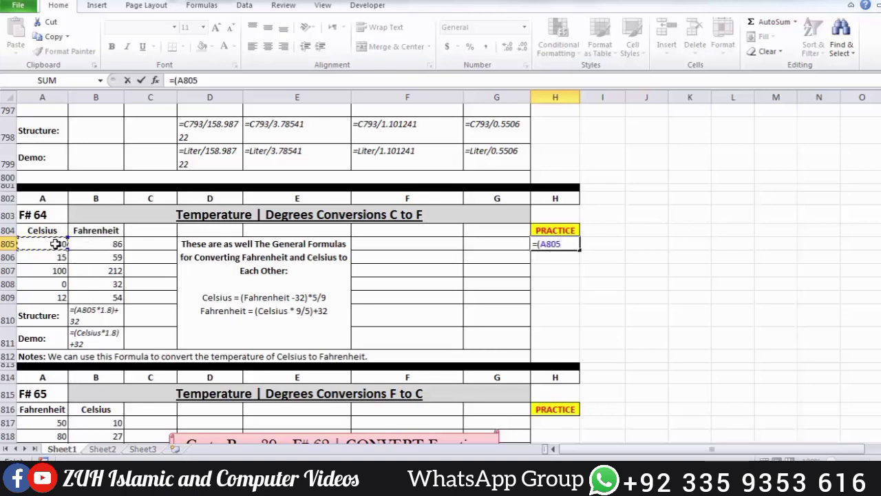
pyautogui.write('*9/5)+')
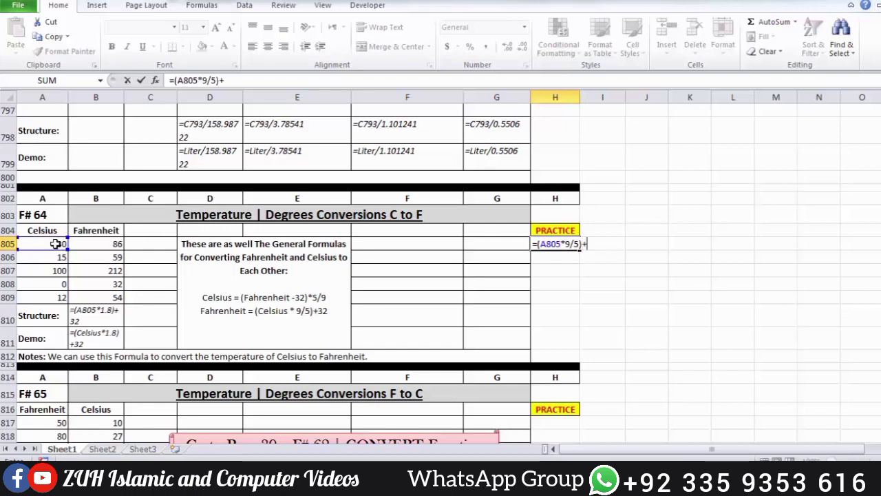
pyautogui.write('32')
pyautogui.hotkey('ctrl', 'Return')
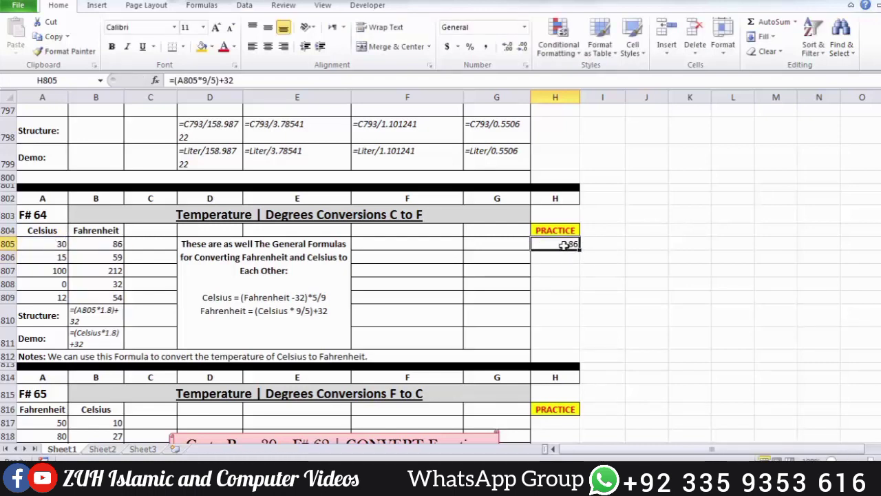
# Step: Fill the Fahrenheit formula from H805 down to H809 and compare H805 with its Celsius source in A805
pyautogui.moveTo(564, 245); pyautogui.dragTo(564, 297)
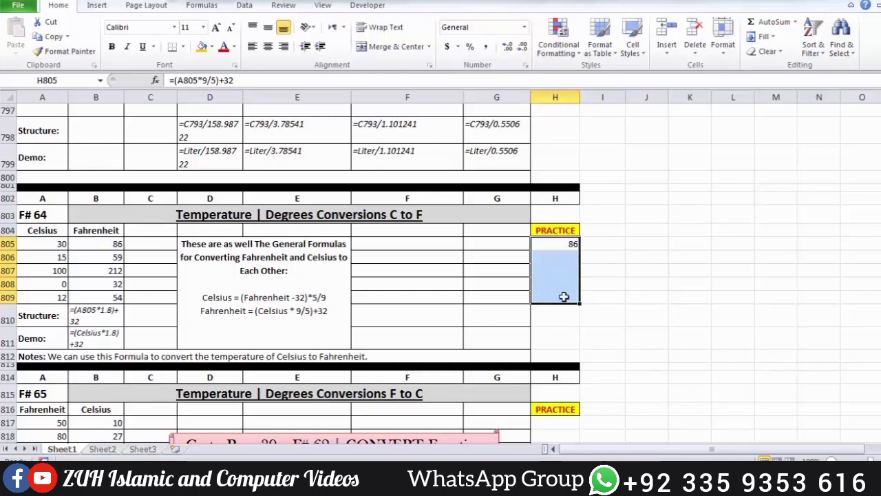
pyautogui.click(49, 246)
pyautogui.click(570, 245)
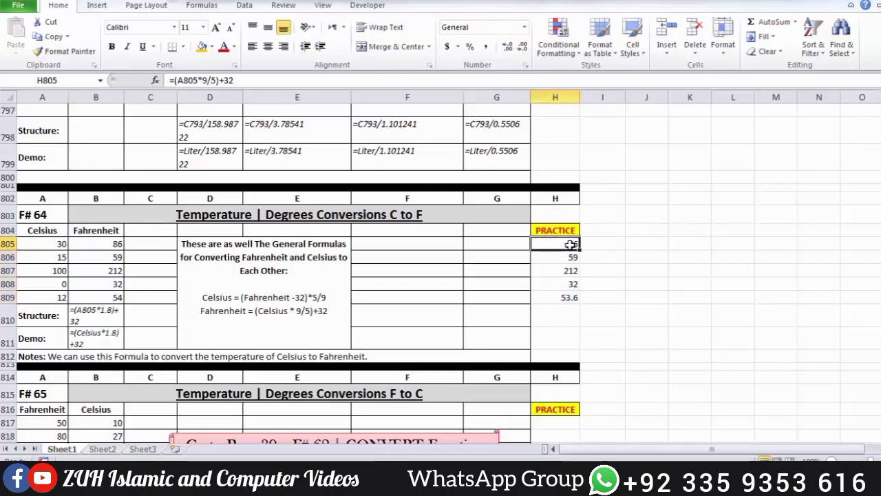
# Step: In the F# 65 section, enter =(A817-32)*5/9 in practice cell H817 to convert Fahrenheit to Celsius
pyautogui.scroll(-4, 568, 244)
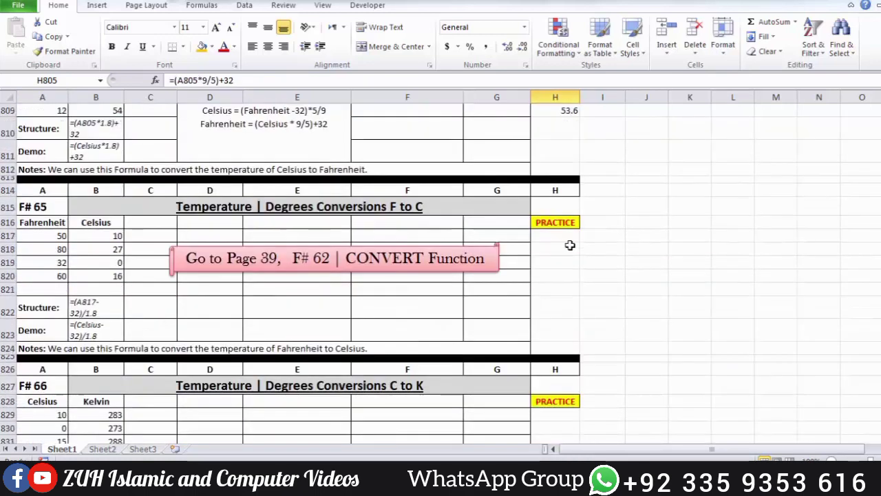
pyautogui.click(563, 236)
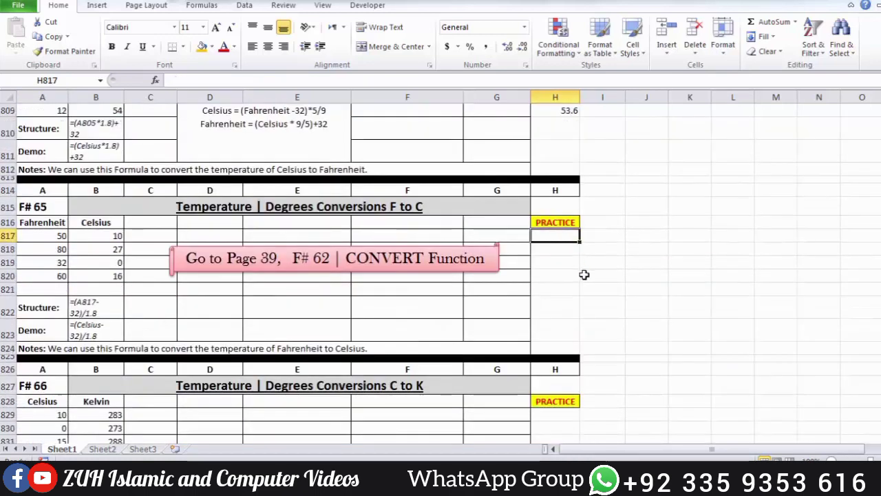
pyautogui.write('=(')
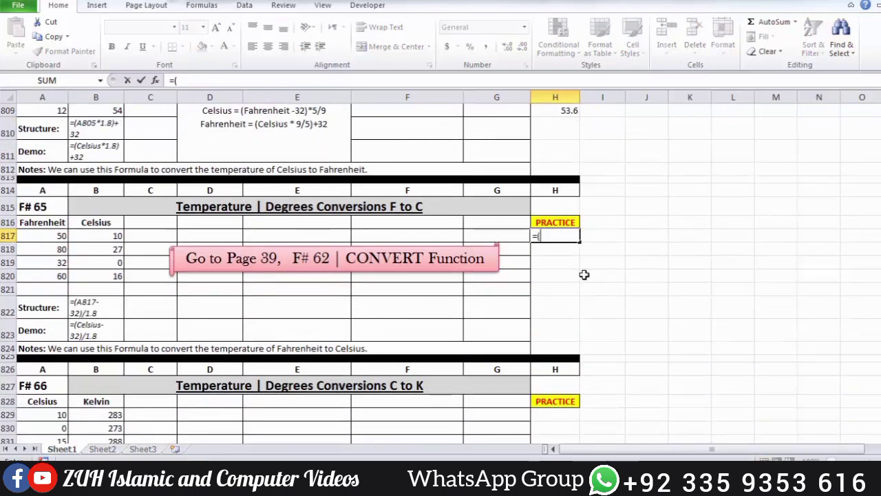
pyautogui.click(46, 235)
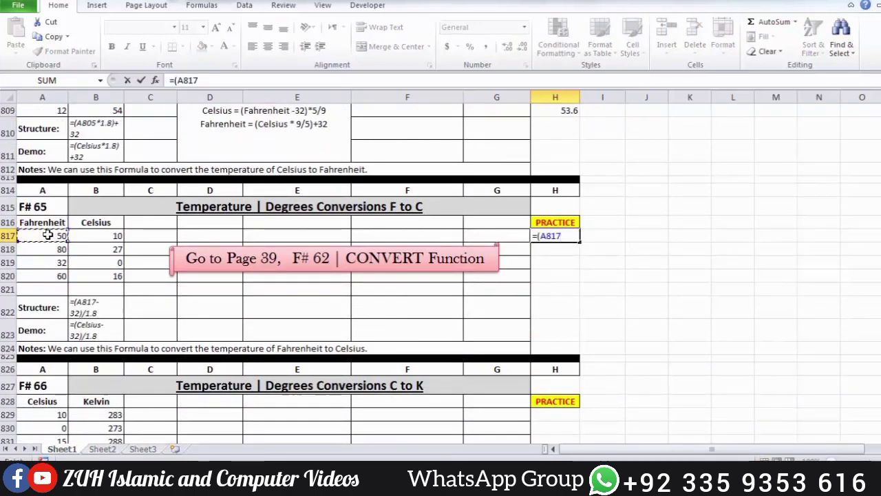
pyautogui.write('-32)*5/9')
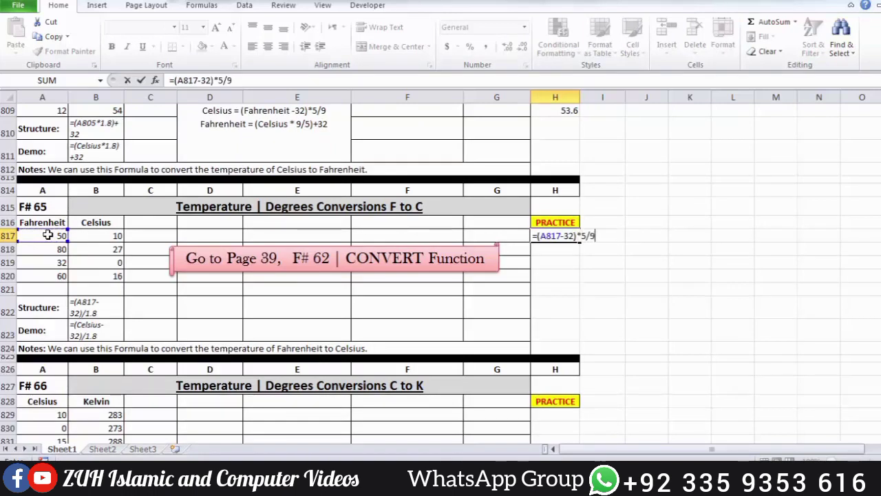
pyautogui.press('Return')
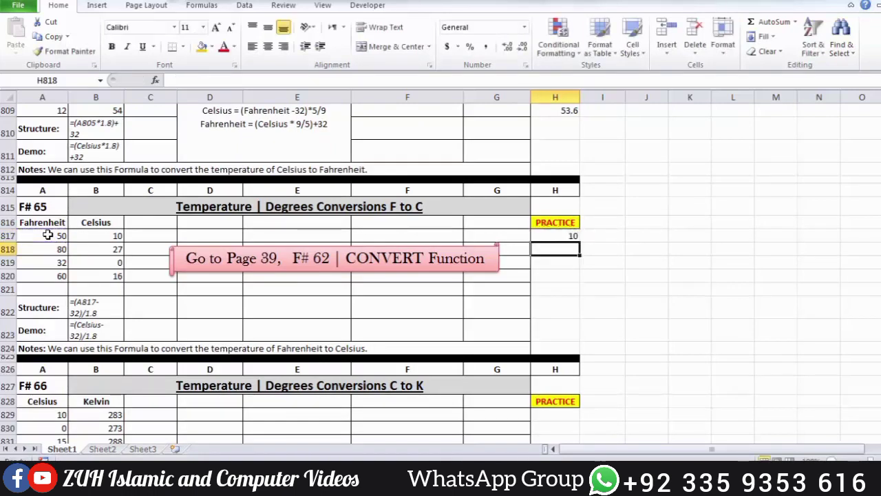
# Step: Fill the Celsius formula from H817 down to H821
pyautogui.press('Up')
pyautogui.moveTo(561, 237); pyautogui.dragTo(560, 289)
pyautogui.hotkey('ctrl', 'd')
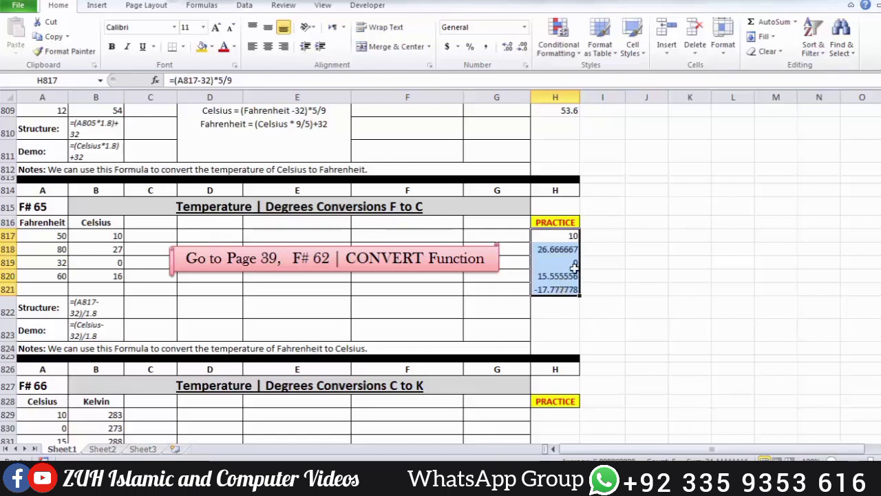
# Step: Calculate =5/9 in the spare cell J816 and reselect that cell to check the factor
pyautogui.click(631, 220)
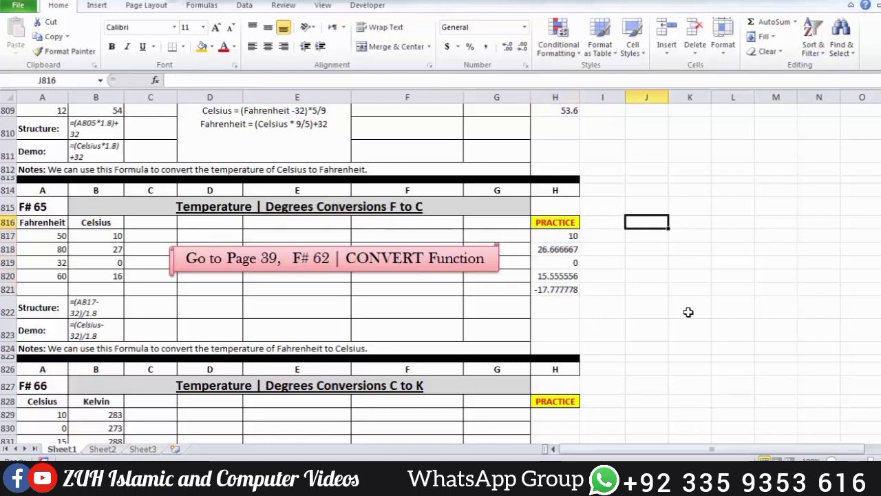
pyautogui.write('=5/9')
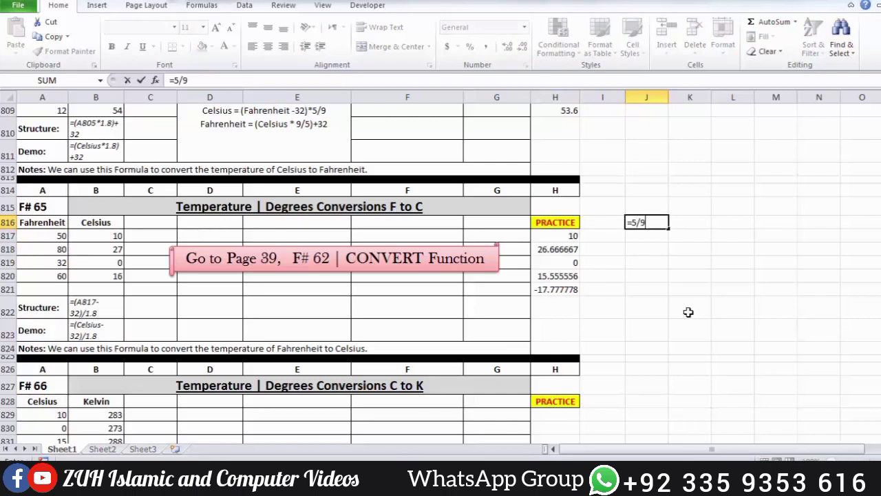
pyautogui.press('Return')
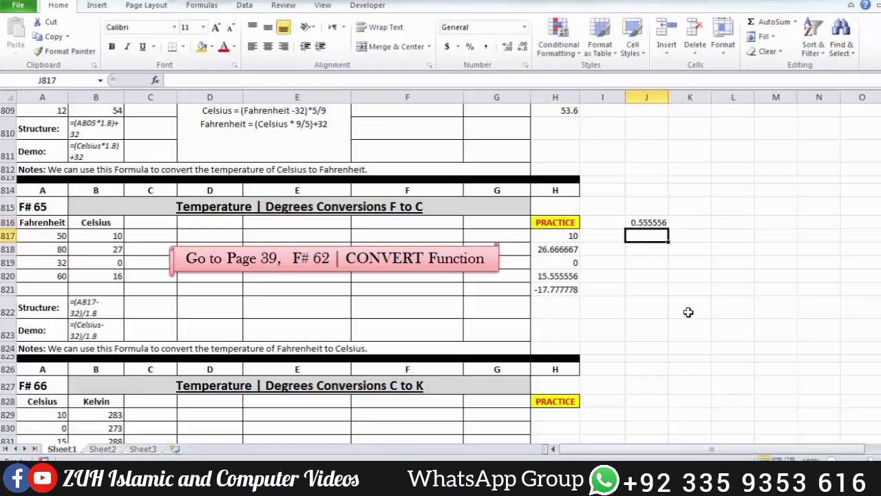
pyautogui.click(641, 223)
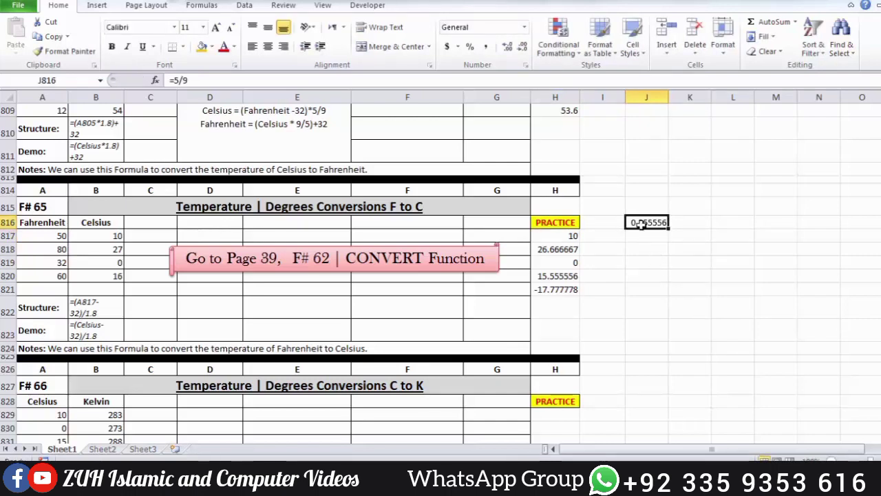
# Step: Change the practice formula in H817 to =(A817-32)/1.8 and select the range H817:H821
pyautogui.doubleClick(562, 236)
pyautogui.moveTo(581, 235); pyautogui.dragTo(596, 236)
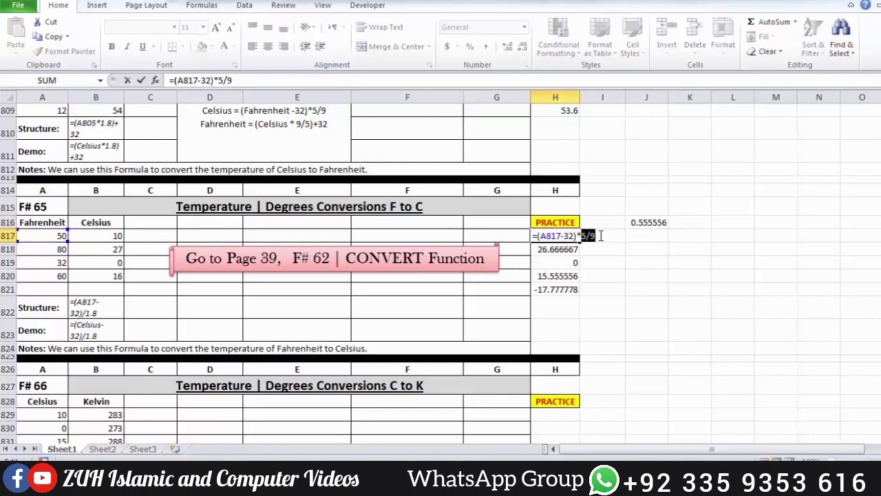
pyautogui.write('1.')
pyautogui.write('/1.8')
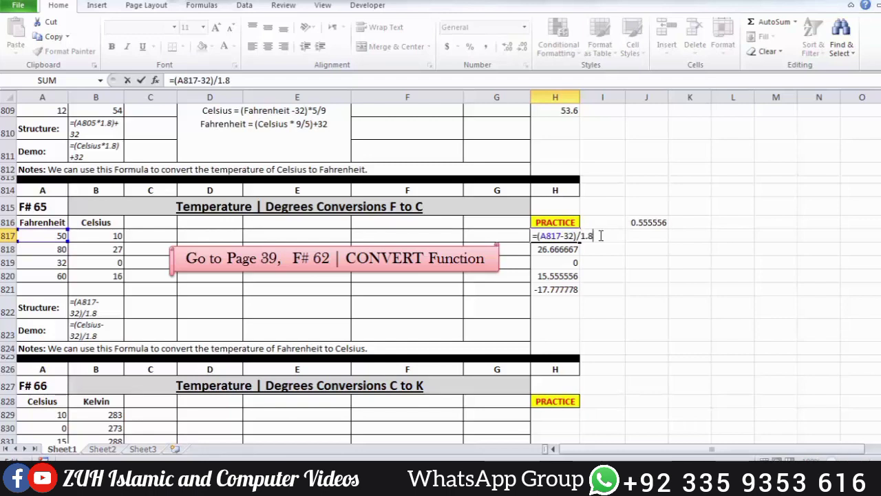
pyautogui.press('Return')
pyautogui.moveTo(566, 235); pyautogui.dragTo(564, 289)
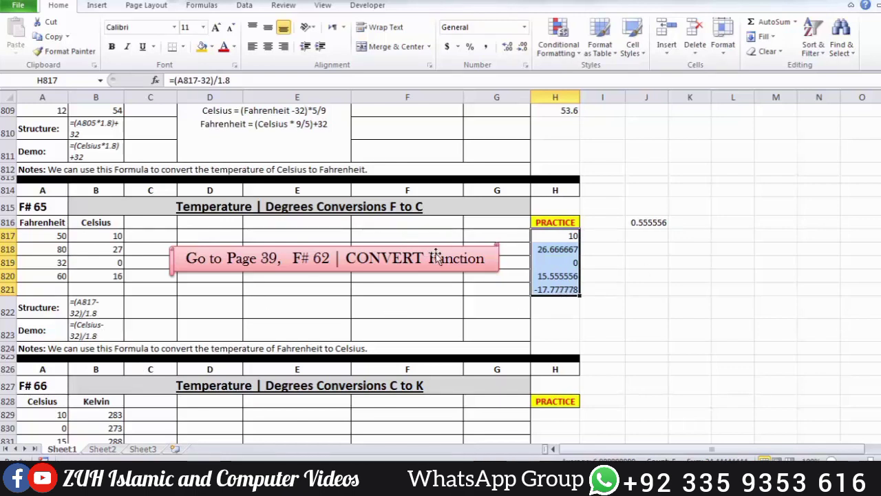
# Step: Highlight the word CONVERT in the banner over the F# 65 section, deselect it and go on to the F# 66 section
pyautogui.doubleClick(369, 258)
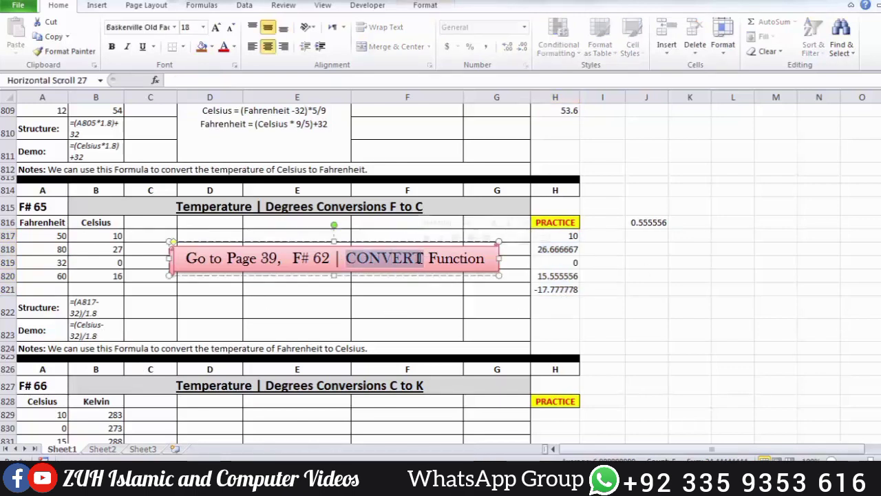
pyautogui.click(635, 272)
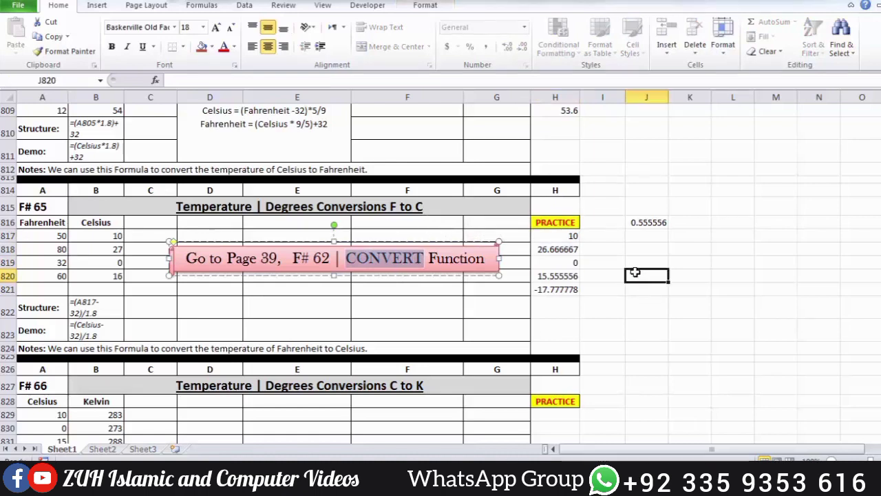
pyautogui.scroll(-4, 635, 272)
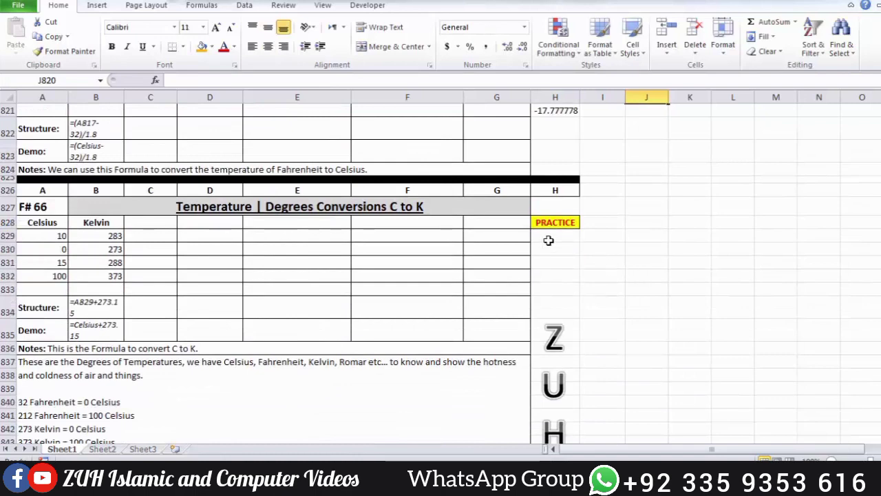
# Step: Enter the Celsius-to-Kelvin practice formula =A829+273.15 in H829 and fill it down to H832
pyautogui.click(562, 240)
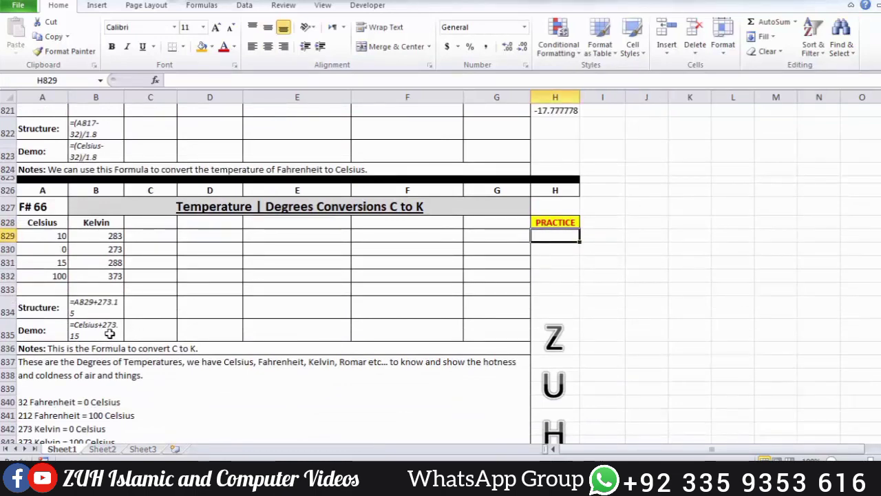
pyautogui.write('=')
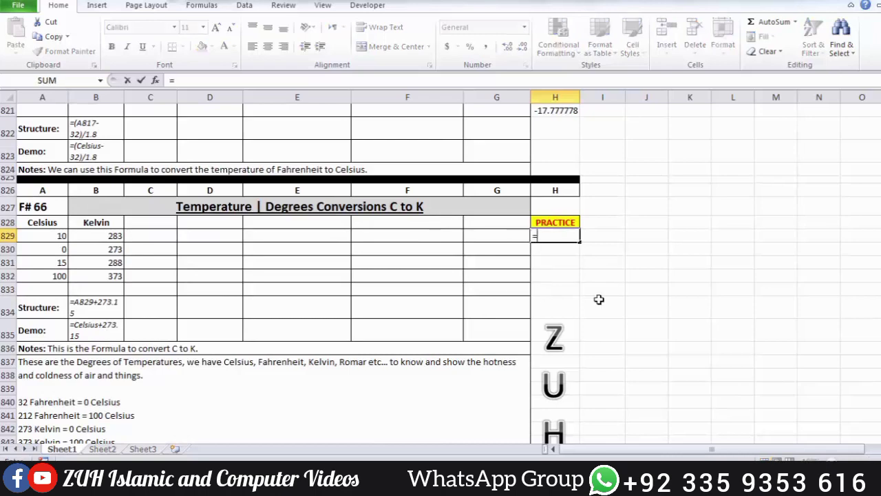
pyautogui.click(45, 234)
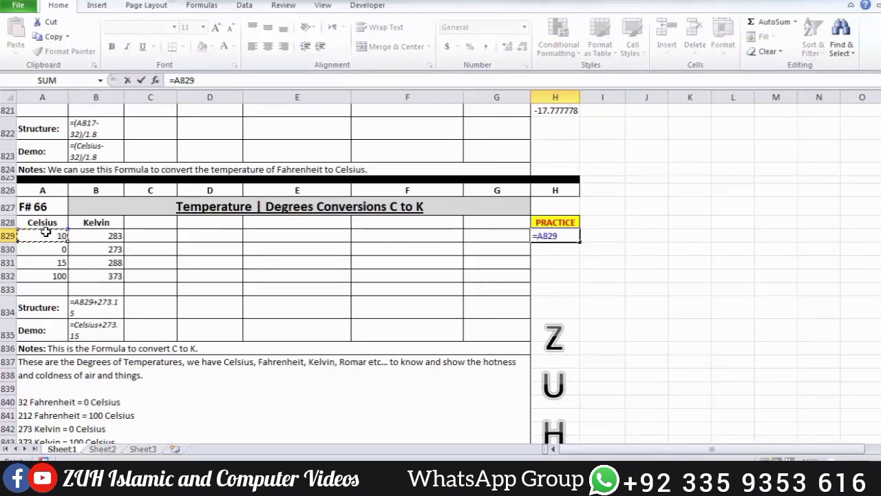
pyautogui.write('+273')
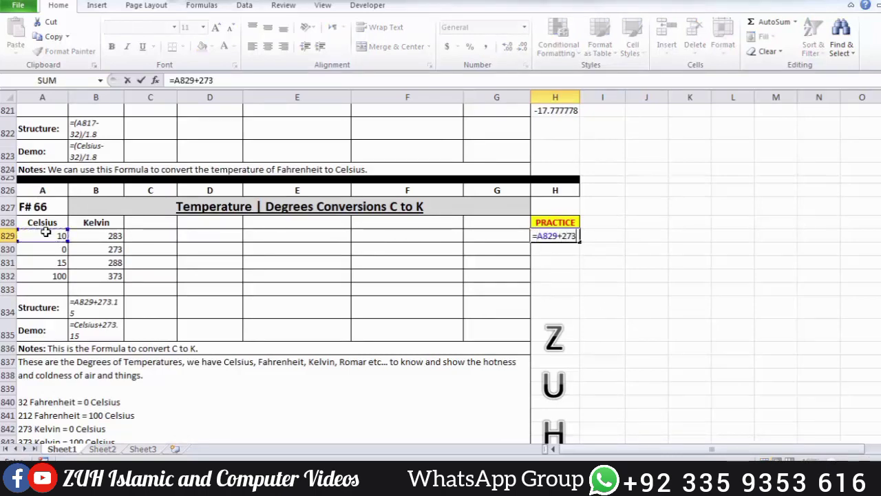
pyautogui.write('.15')
pyautogui.press('Return')
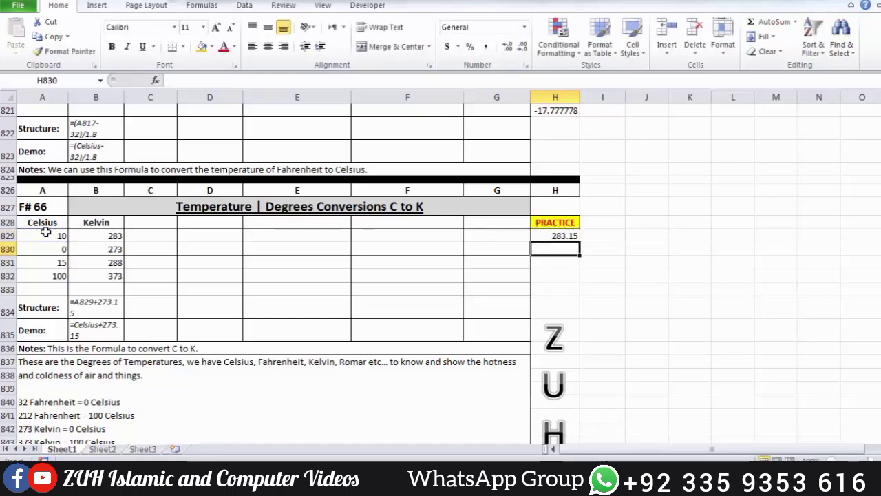
pyautogui.click(575, 238)
pyautogui.moveTo(576, 239); pyautogui.dragTo(619, 279)
# Step: In the F# 67 Sold Items by Profit% section, total both money amounts in H848 with =SUM(A848:B848)
pyautogui.scroll(-1, 613, 269)
pyautogui.scroll(-2, 614, 269)
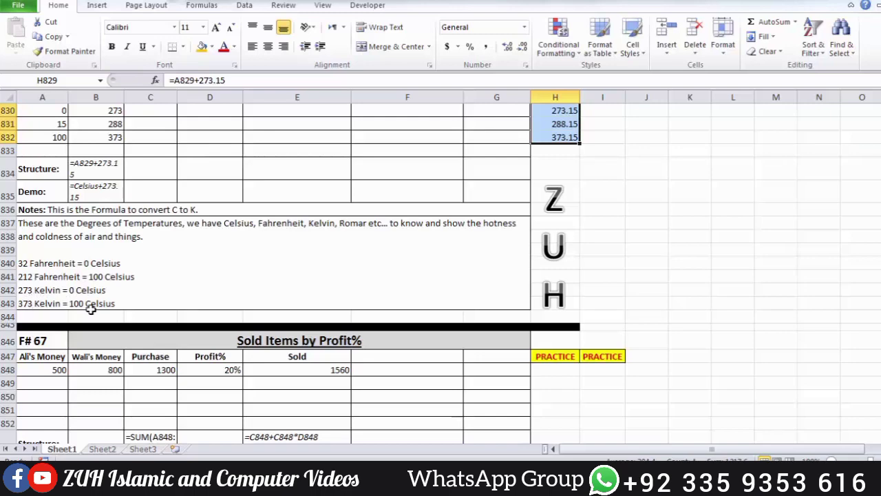
pyautogui.scroll(-3, 306, 260)
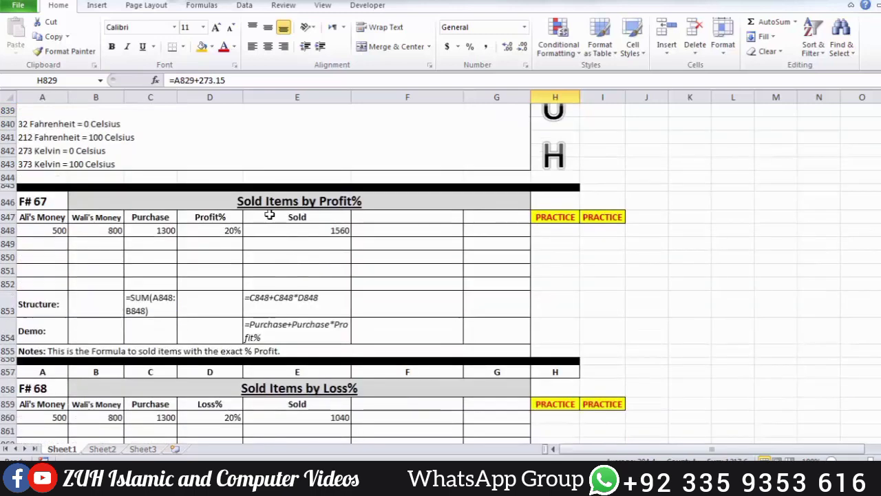
pyautogui.click(550, 229)
pyautogui.write('=sum')
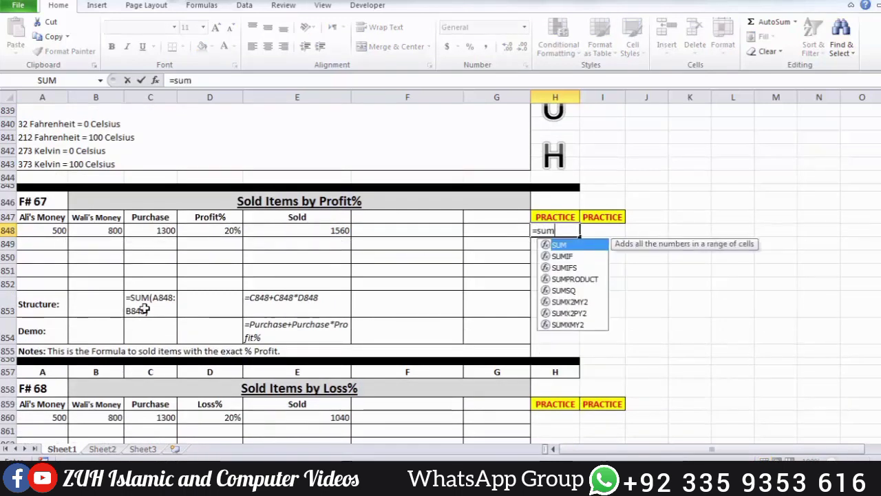
pyautogui.press('Tab')
pyautogui.moveTo(59, 230); pyautogui.dragTo(72, 230)
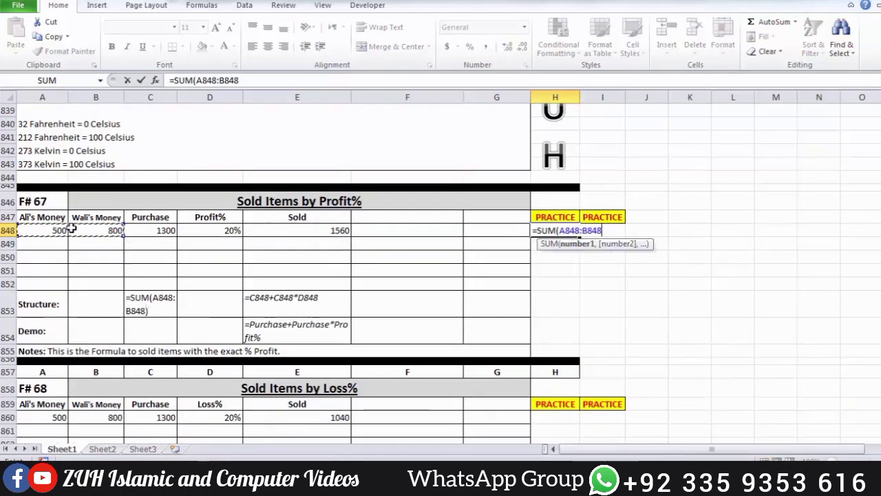
pyautogui.press('Return')
# Step: Calculate the profit amount in the second practice cell I848 with =D848*H848
pyautogui.click(606, 231)
pyautogui.write('=')
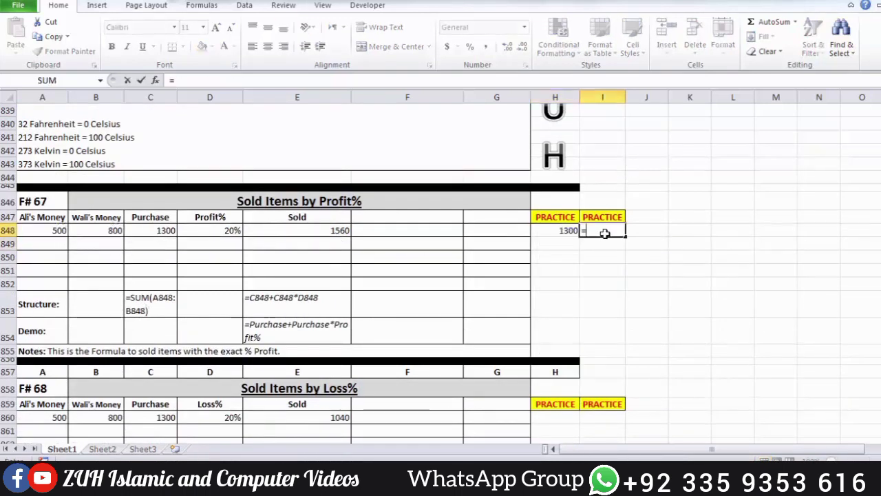
pyautogui.click(213, 230)
pyautogui.write('*')
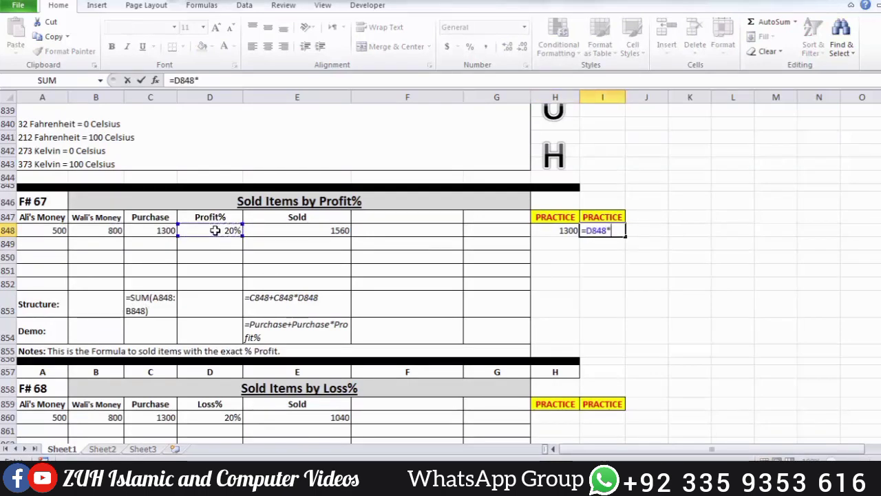
pyautogui.click(566, 229)
pyautogui.press('Return')
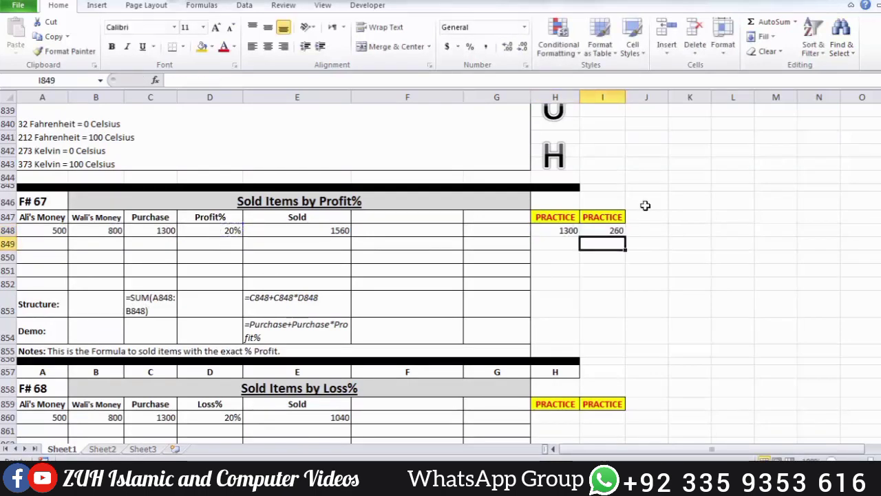
# Step: Extend the formula in I848 to =C848+D848*H848 so it adds the purchase amount, and reselect the cell
pyautogui.click(606, 231)
pyautogui.doubleClick(606, 230)
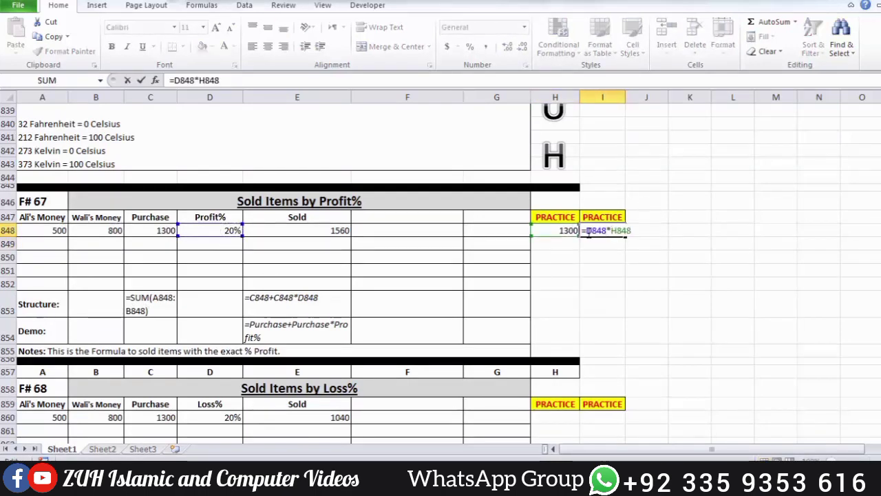
pyautogui.write('+')
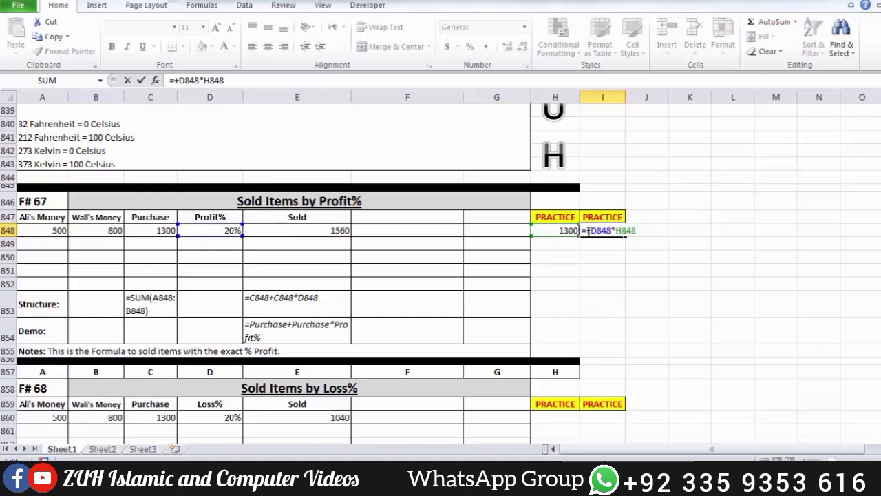
pyautogui.click(165, 230)
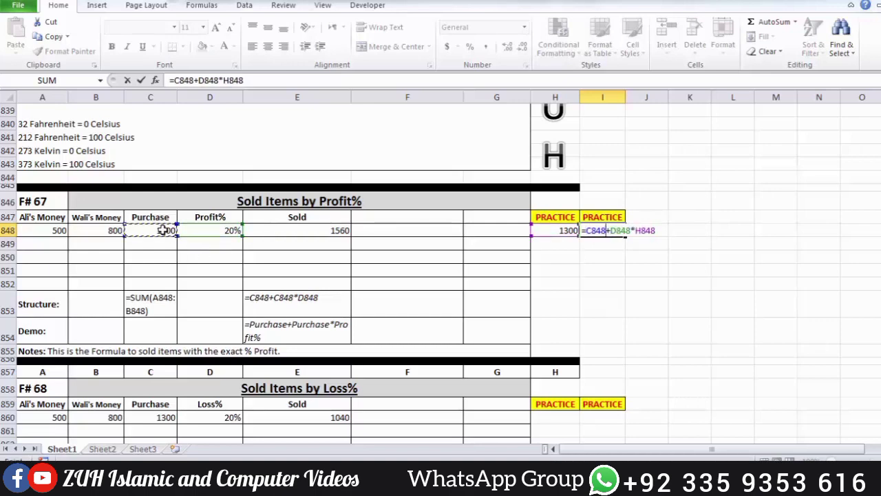
pyautogui.press('Return')
pyautogui.press('Up')
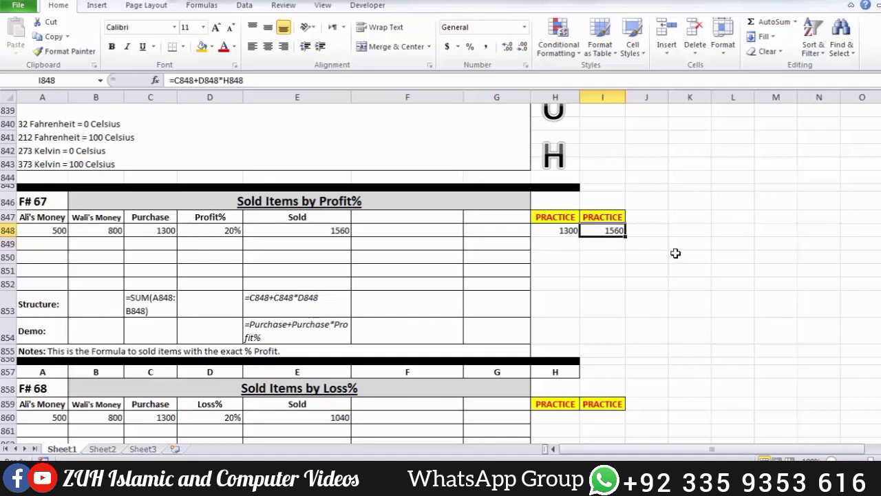
# Step: In the F# 68 Sold Items by Loss% section, enter =A860:B860 in H860 and correct it to =SUM(A860:B860)
pyautogui.scroll(-4, 675, 253)
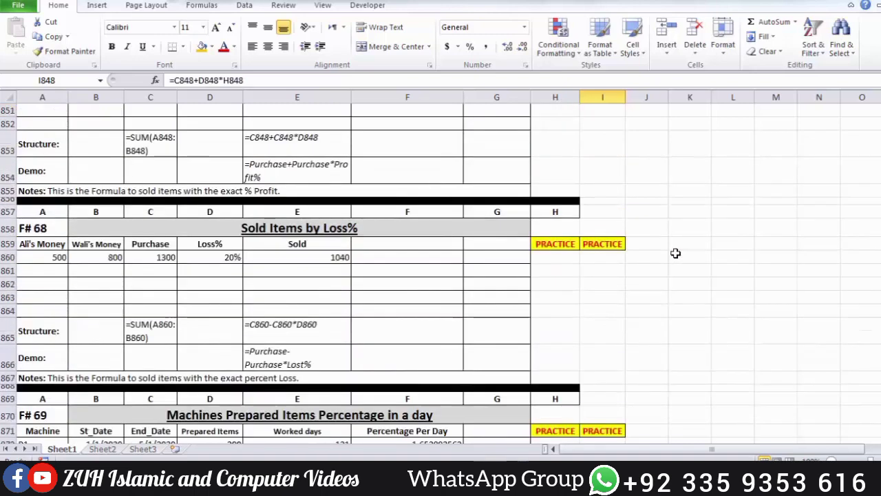
pyautogui.click(576, 260)
pyautogui.write('=')
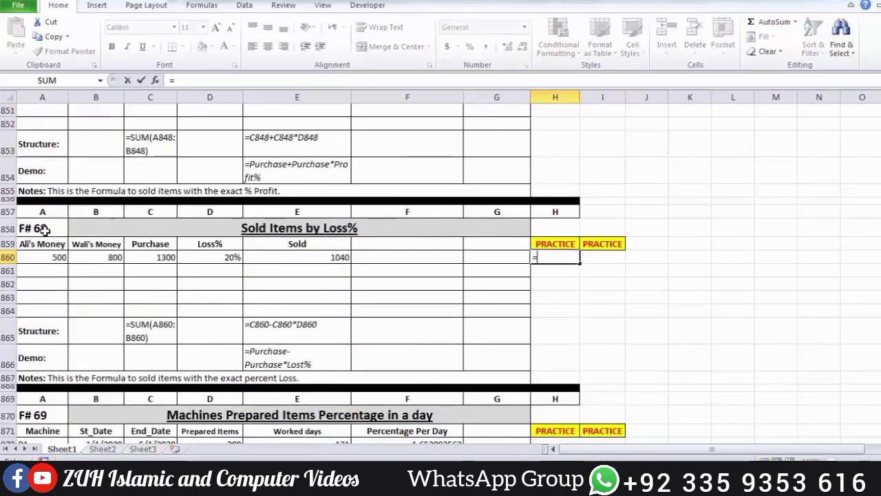
pyautogui.moveTo(59, 256); pyautogui.dragTo(83, 256)
pyautogui.press('Return')
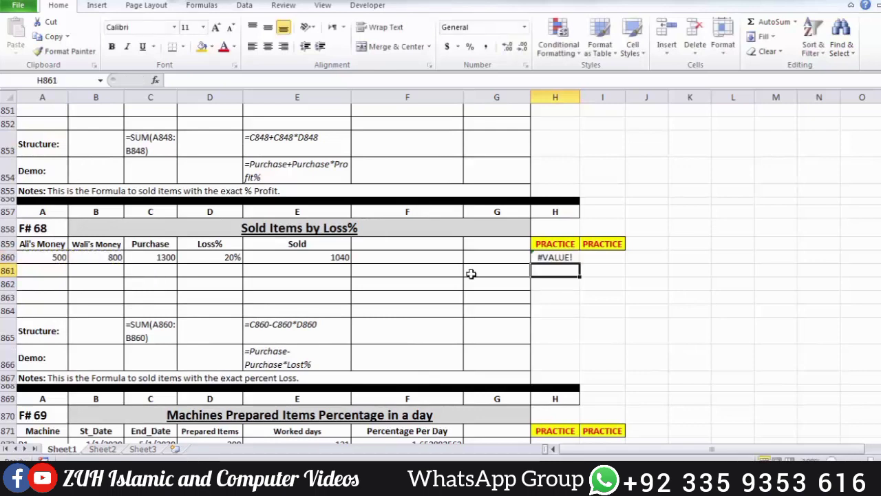
pyautogui.doubleClick(569, 258)
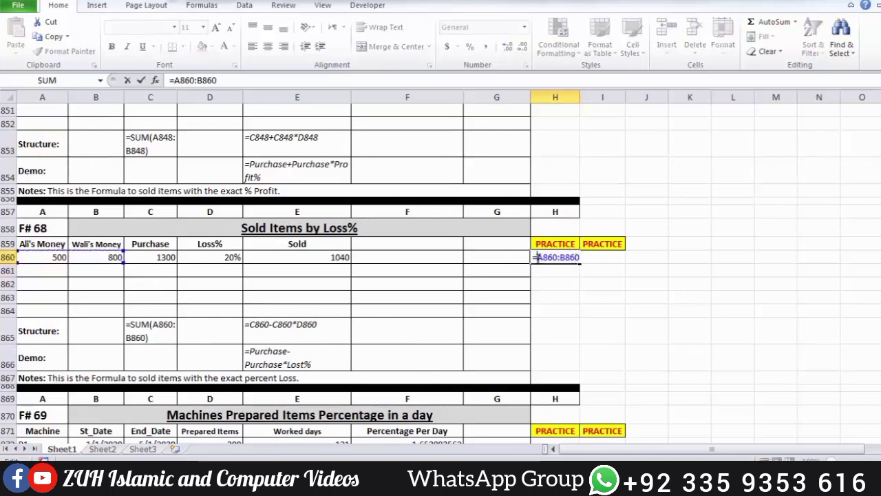
pyautogui.write('SUM(')
pyautogui.press('Return')
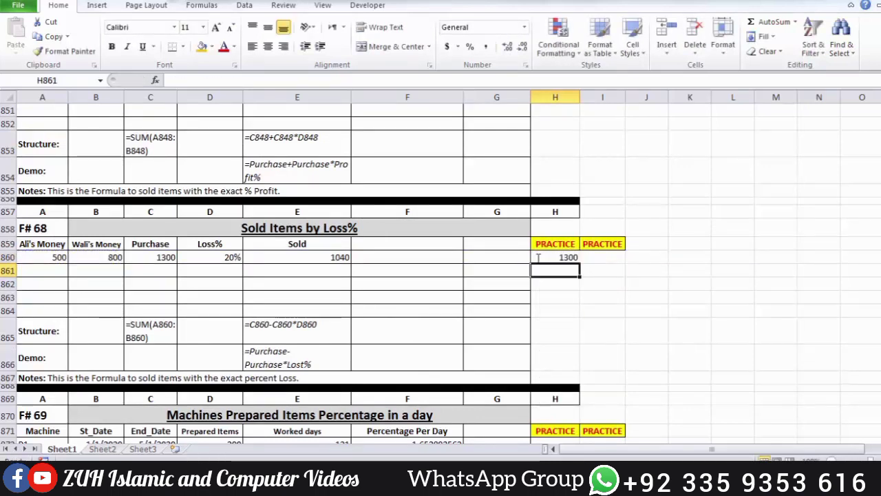
# Step: Calculate the sold price at a loss in I860 with =H860-H860*D860 and reselect that cell
pyautogui.click(600, 258)
pyautogui.write('=')
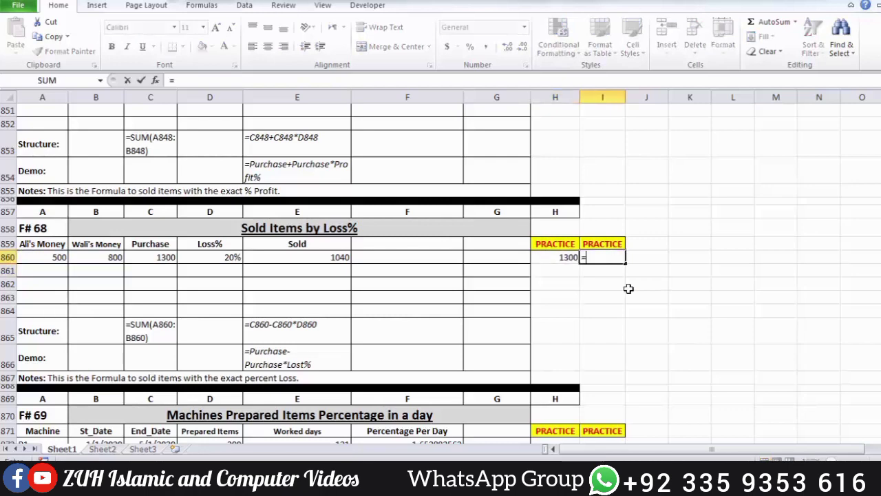
pyautogui.click(567, 256)
pyautogui.write('-')
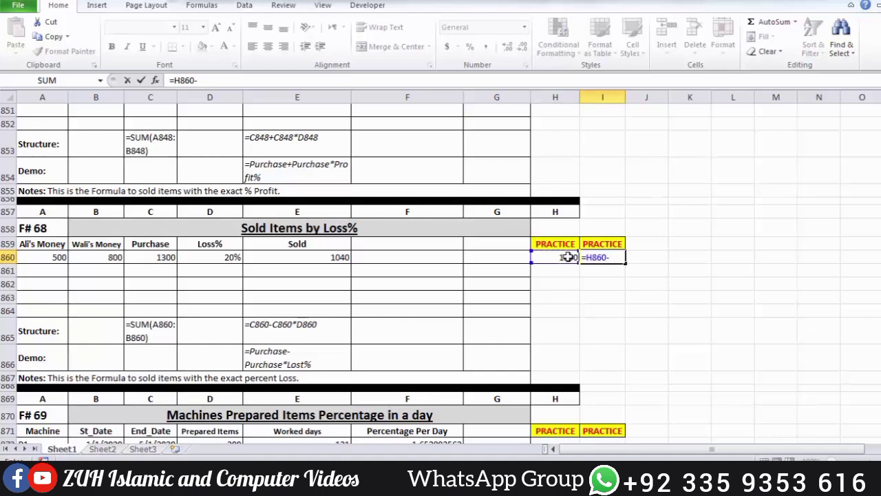
pyautogui.click(568, 257)
pyautogui.write('*')
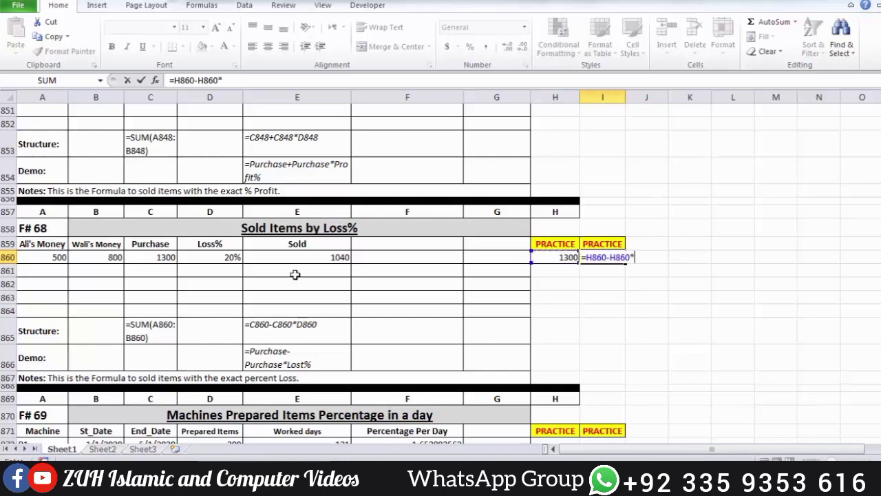
pyautogui.click(232, 258)
pyautogui.press('Return')
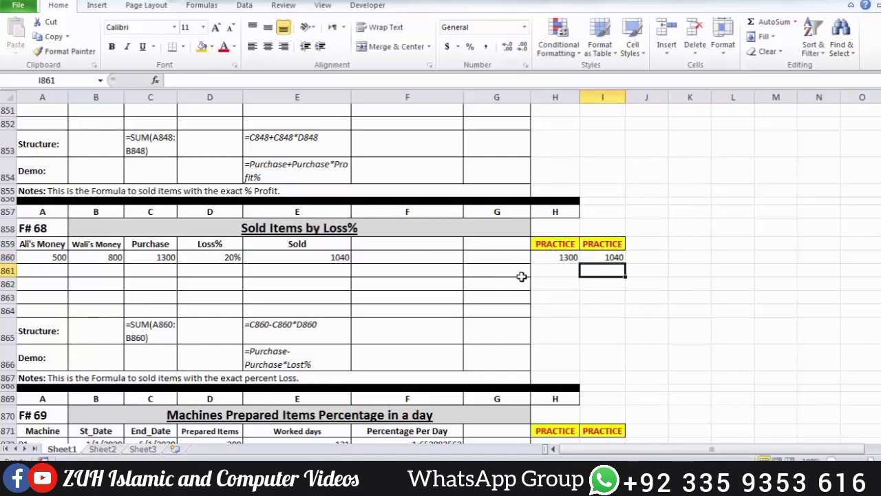
pyautogui.click(604, 257)
# Step: In the F# 69 section, calculate the worked days in H872 with =C872-B872 and fill down to H875
pyautogui.scroll(-4, 607, 259)
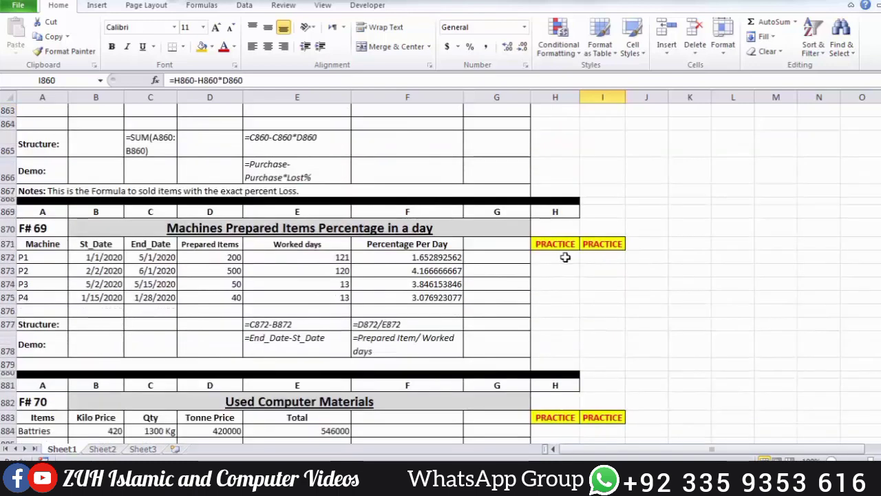
pyautogui.click(563, 257)
pyautogui.write('=')
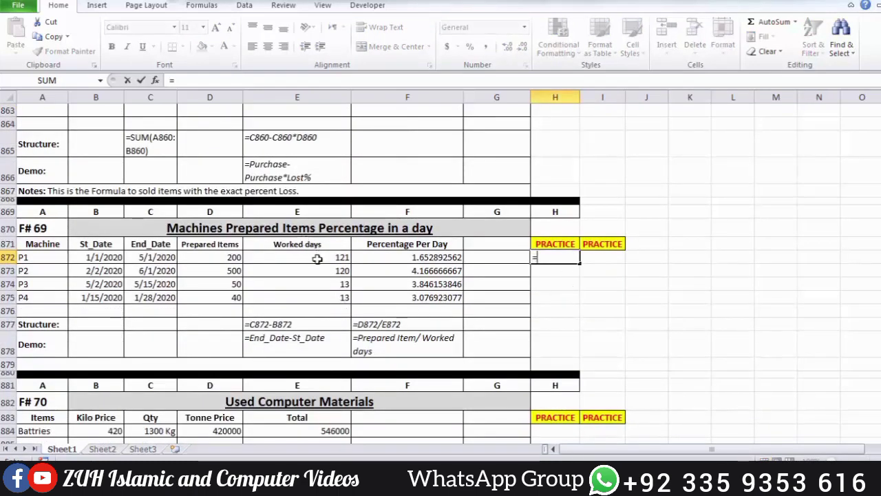
pyautogui.click(157, 256)
pyautogui.write('-')
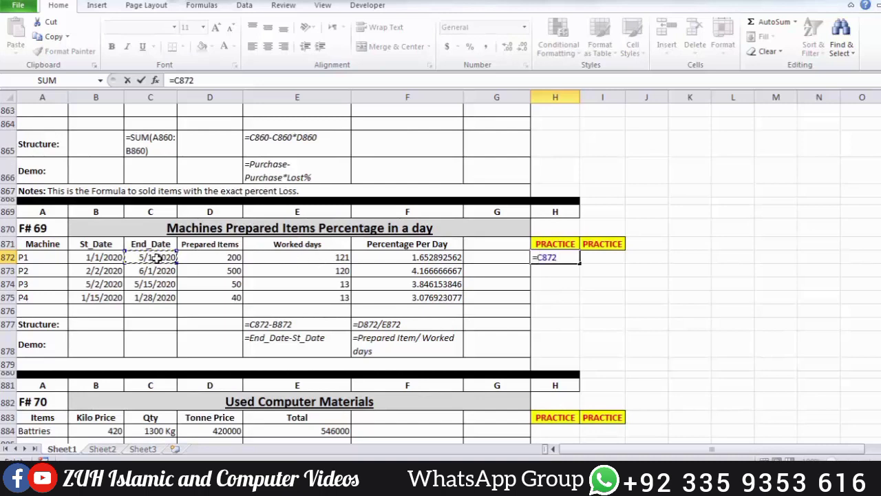
pyautogui.click(117, 256)
pyautogui.press('Return')
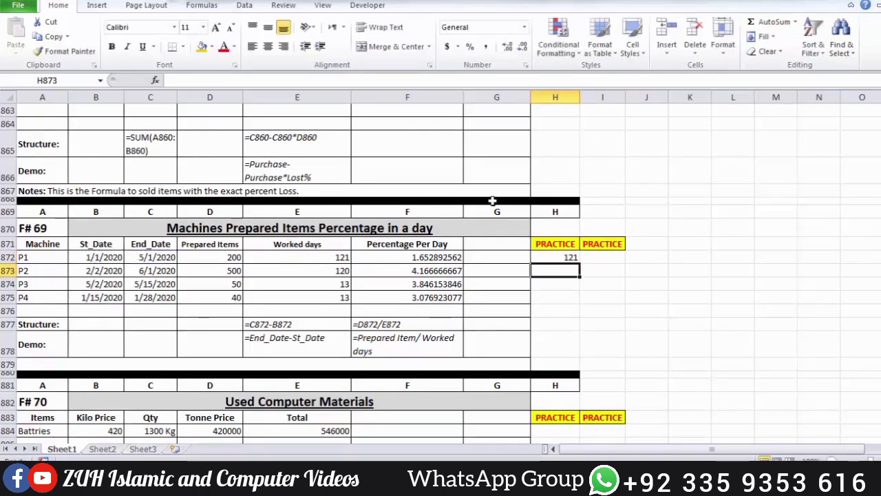
pyautogui.click(571, 258)
pyautogui.moveTo(580, 263); pyautogui.dragTo(575, 294)
# Step: Calculate the percentage per day in I872 with =D872/E872, fill it down to I875 and reselect I872
pyautogui.click(613, 257)
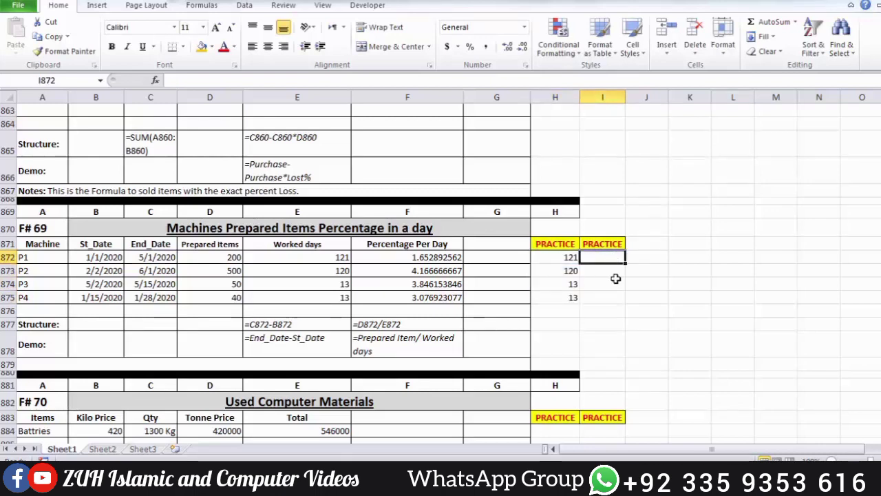
pyautogui.write('=')
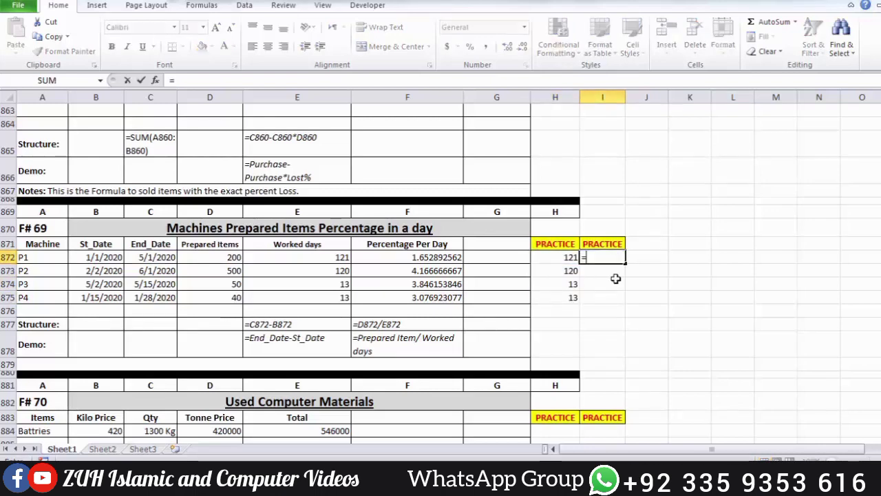
pyautogui.click(222, 258)
pyautogui.write('/')
pyautogui.click(311, 259)
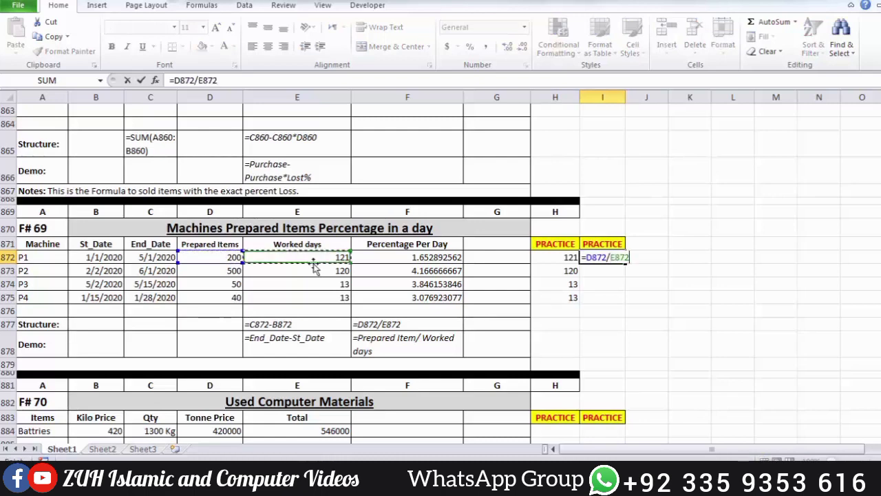
pyautogui.press('Return')
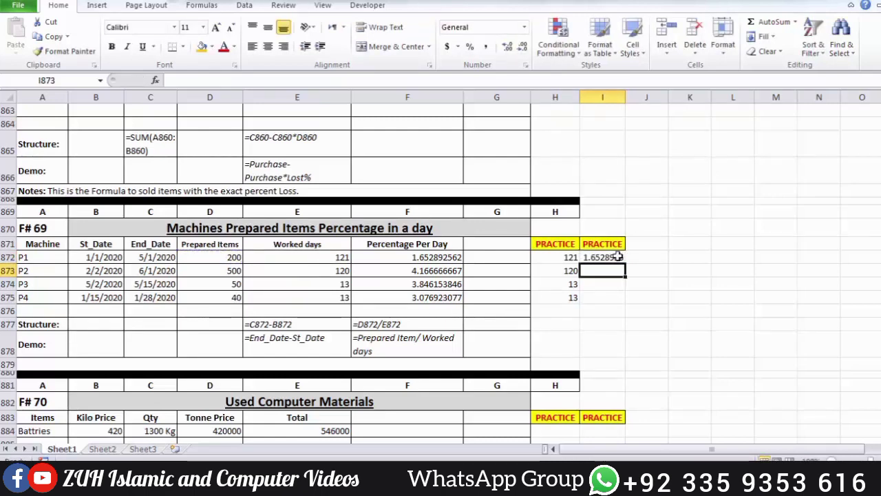
pyautogui.moveTo(618, 256); pyautogui.dragTo(613, 293)
pyautogui.hotkey('ctrl', 'd')
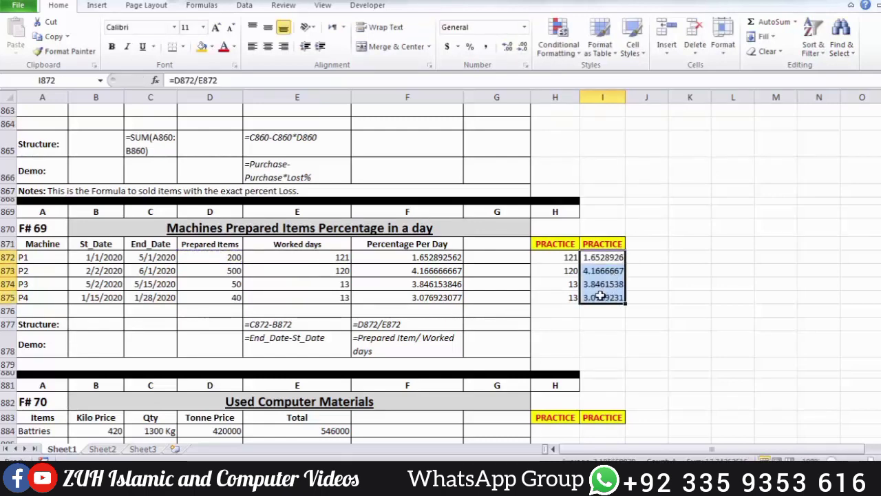
pyautogui.click(600, 256)
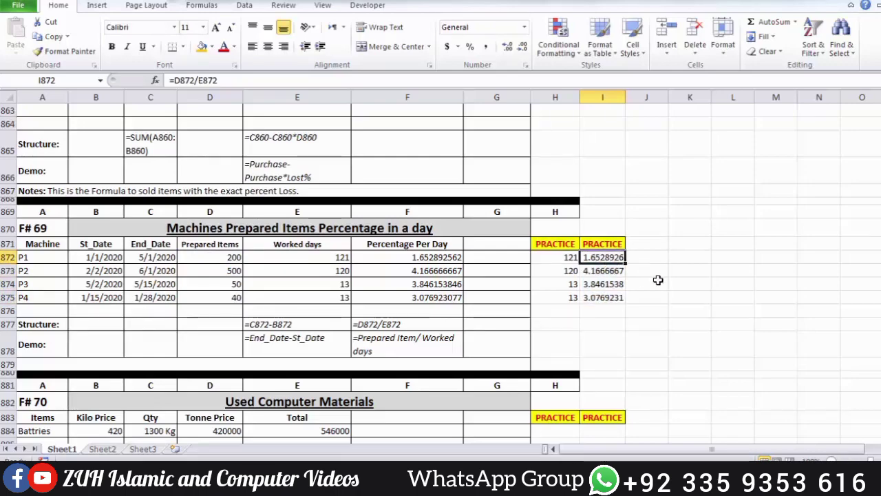
# Step: In the F# 70 Used Computer Materials section, calculate the tonne price in H884 with =B884*1000
pyautogui.scroll(-5, 603, 279)
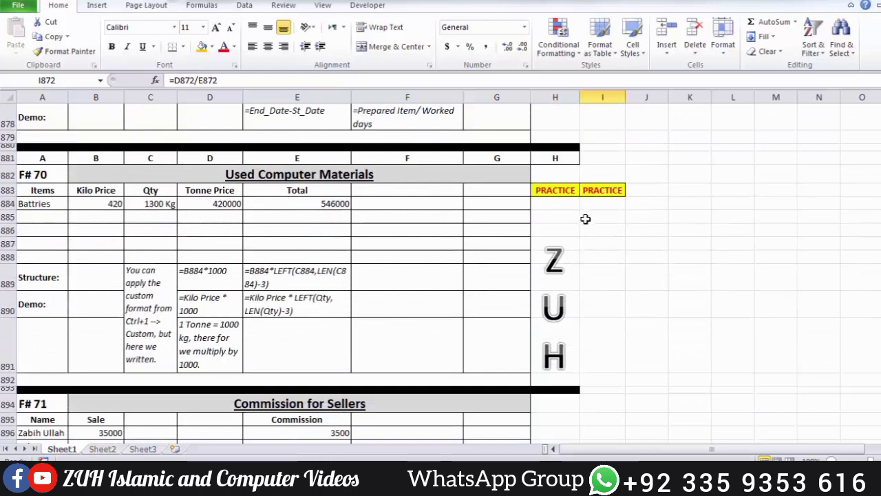
pyautogui.click(573, 204)
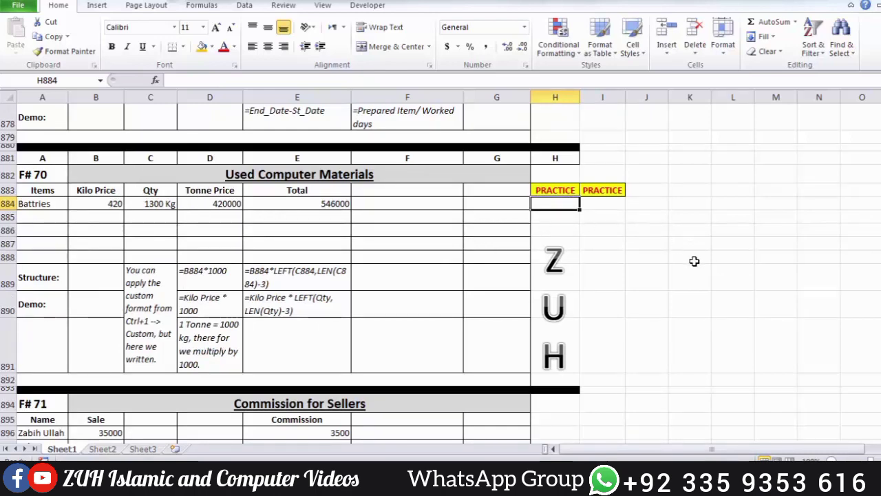
pyautogui.write('=')
pyautogui.click(106, 204)
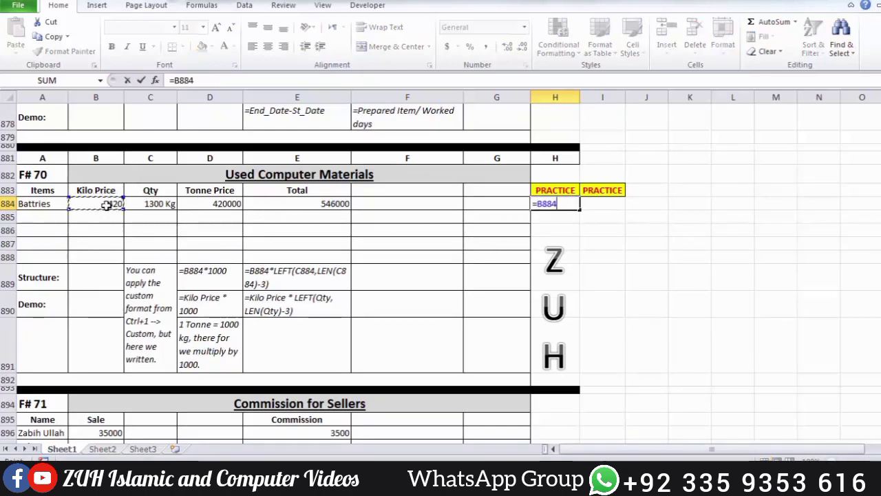
pyautogui.write('*1000')
pyautogui.press('Return')
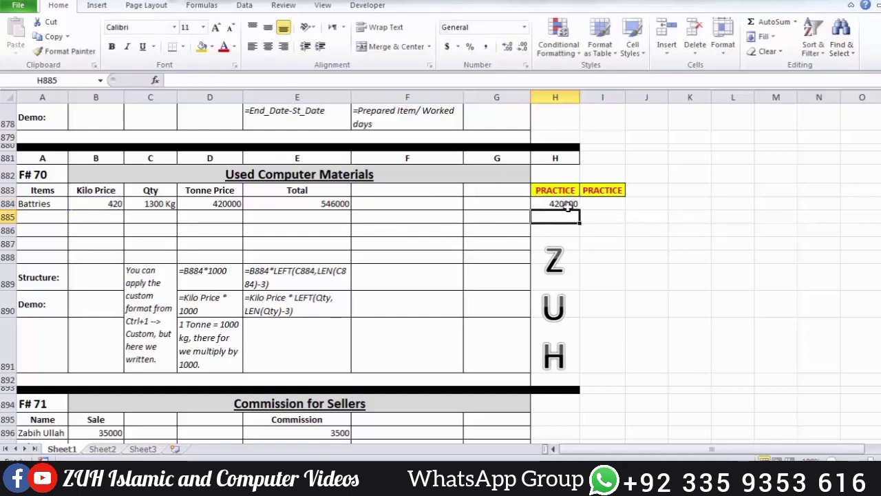
# Step: Calculate the total in I884 with =B884*LEFT(C884,LEN(C884)-3) and reselect that cell
pyautogui.click(589, 203)
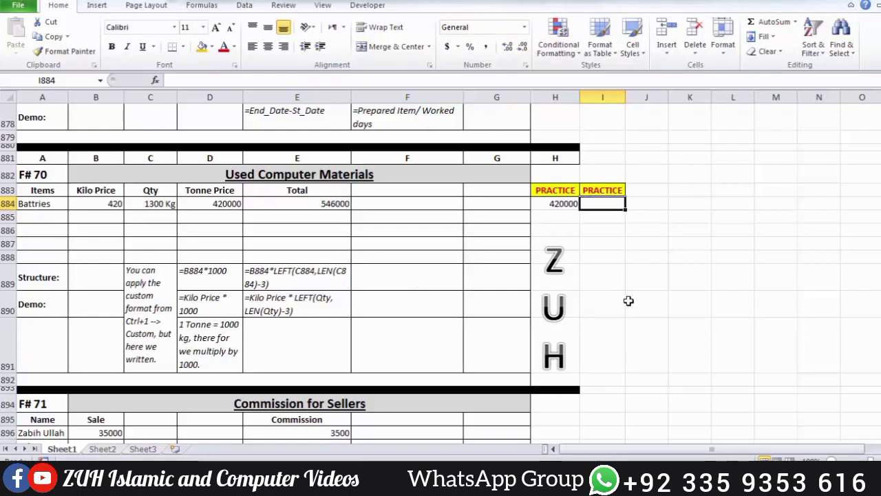
pyautogui.write('=')
pyautogui.click(109, 204)
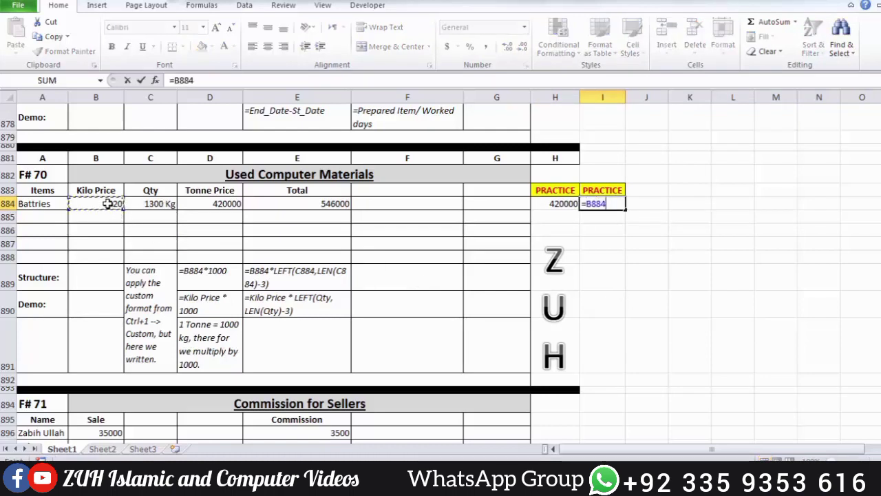
pyautogui.write('*lef')
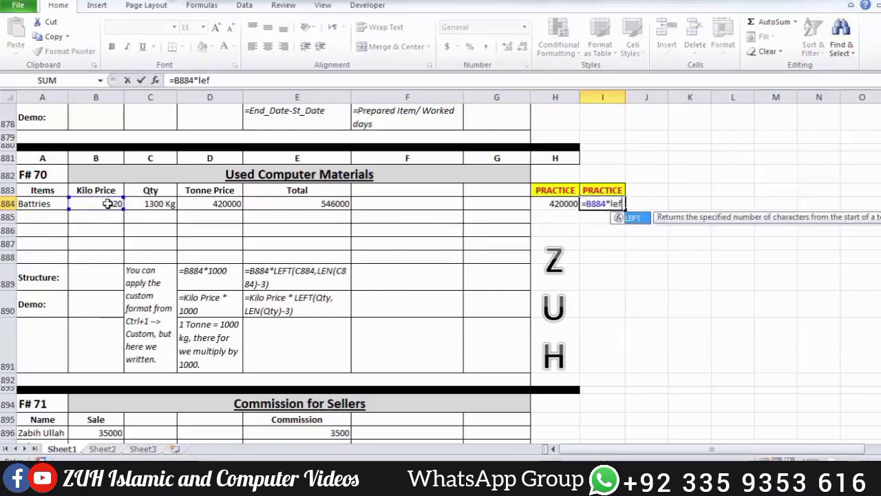
pyautogui.press('Tab')
pyautogui.click(142, 203)
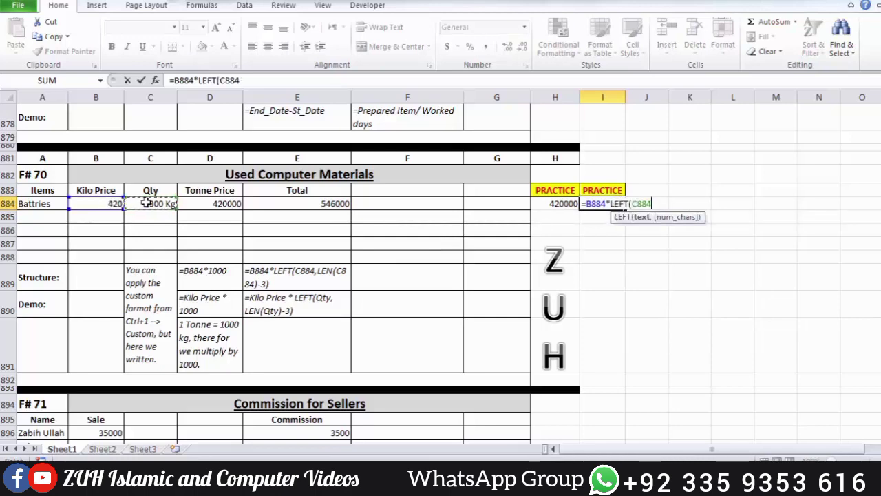
pyautogui.write(',len')
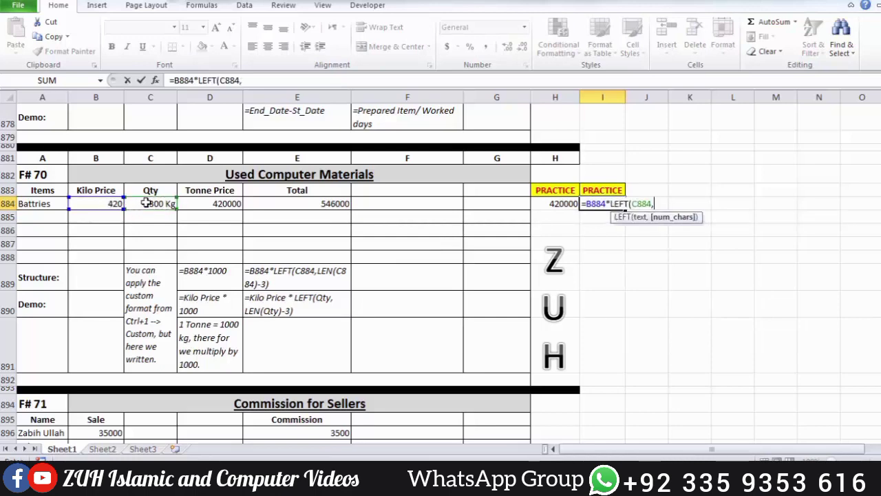
pyautogui.press('Tab')
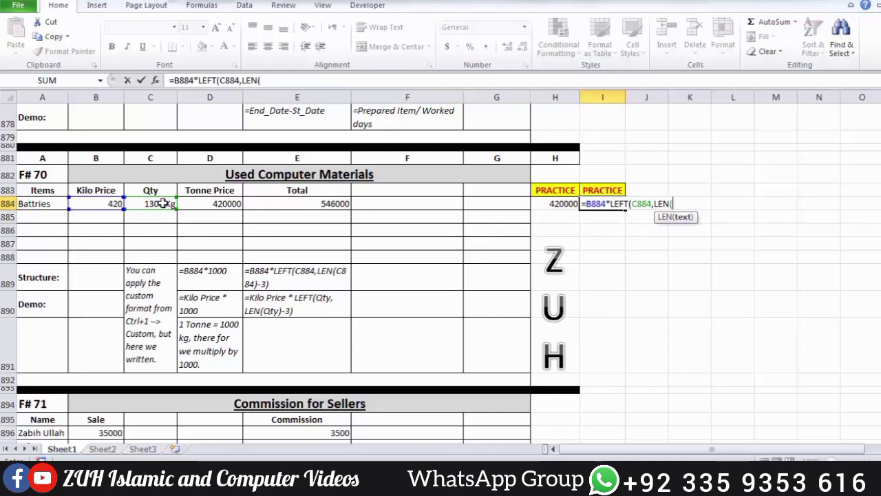
pyautogui.click(163, 204)
pyautogui.write(')-3')
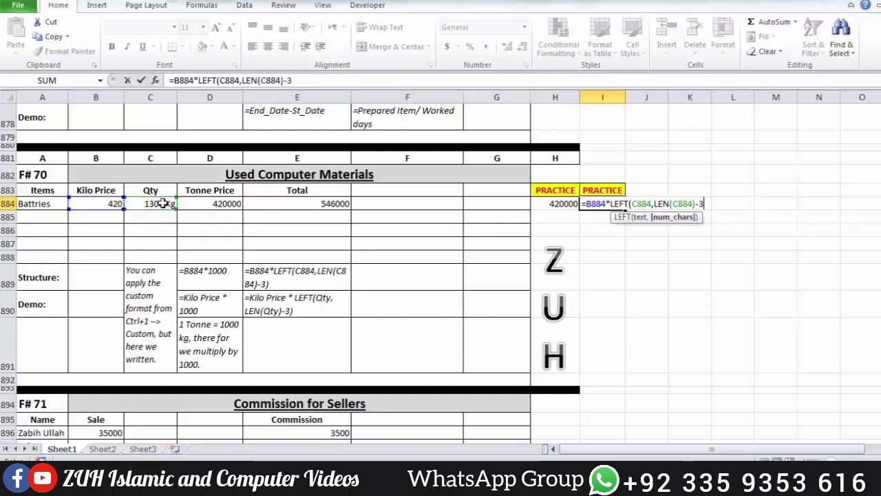
pyautogui.press('Return')
pyautogui.press('Up')
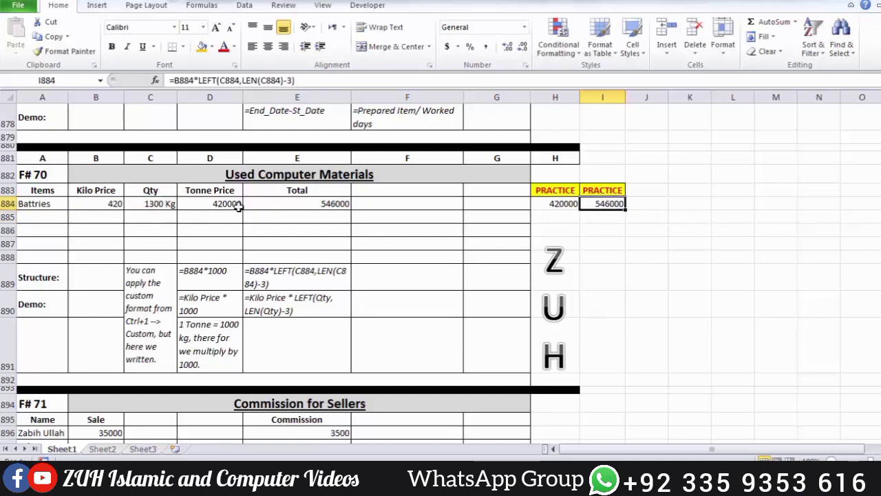
# Step: Replace the batteries' Qty entry in C884 with the plain number 1300
pyautogui.click(167, 205)
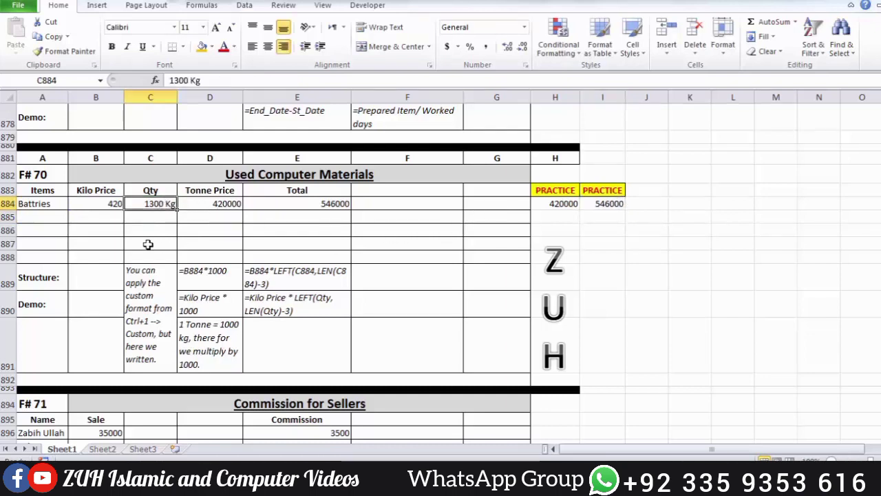
pyautogui.doubleClick(168, 206)
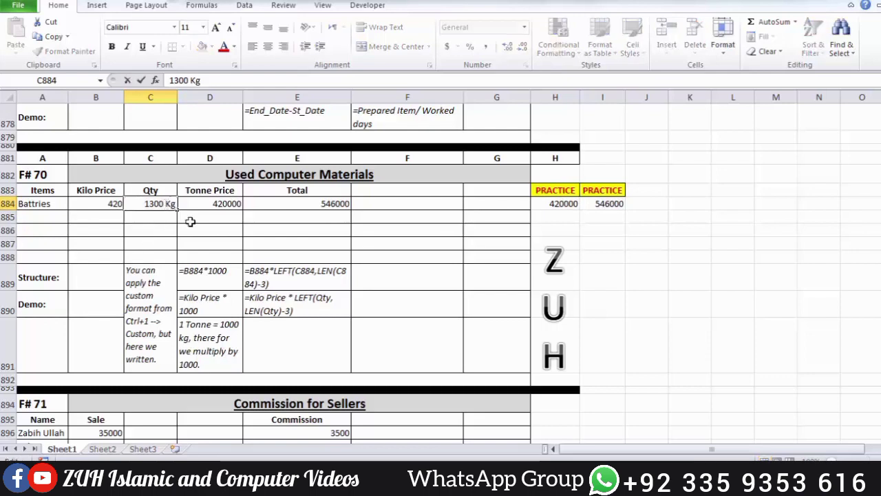
pyautogui.press('BackSpace')
pyautogui.press('BackSpace')
pyautogui.press('BackSpace')
pyautogui.press('Delete')
pyautogui.press('Delete')
pyautogui.press('Delete')
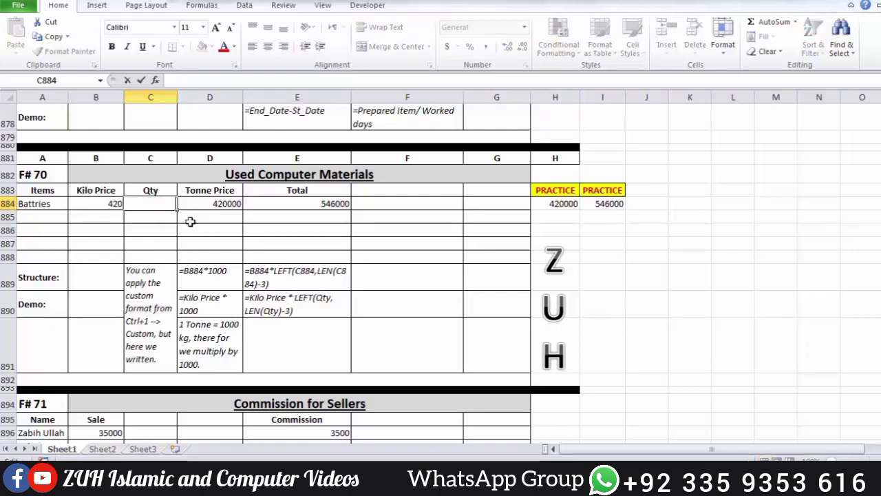
pyautogui.write('1300')
pyautogui.press('Return')
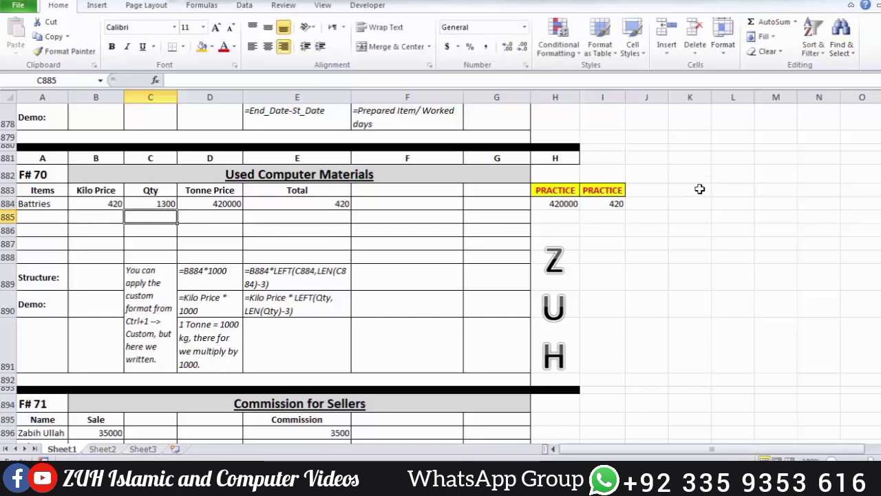
# Step: Replace the total formula in I884 with =B884*C884
pyautogui.click(609, 203)
pyautogui.write('=')
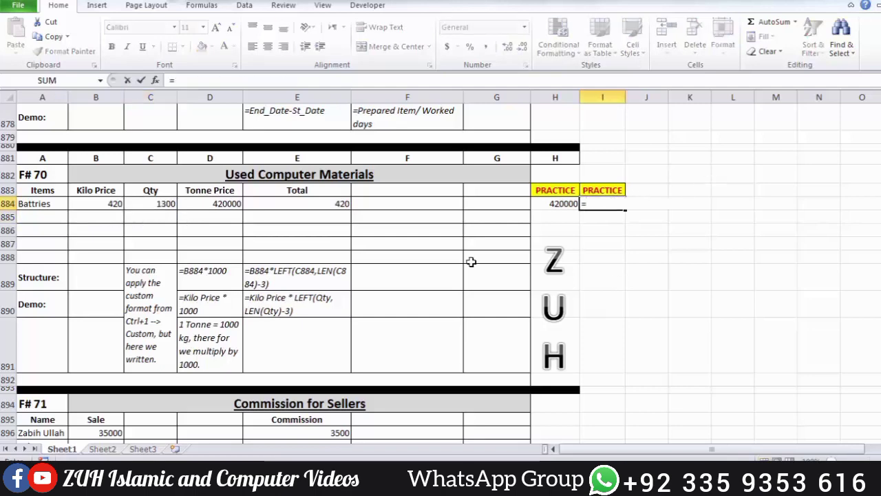
pyautogui.click(113, 205)
pyautogui.write('*')
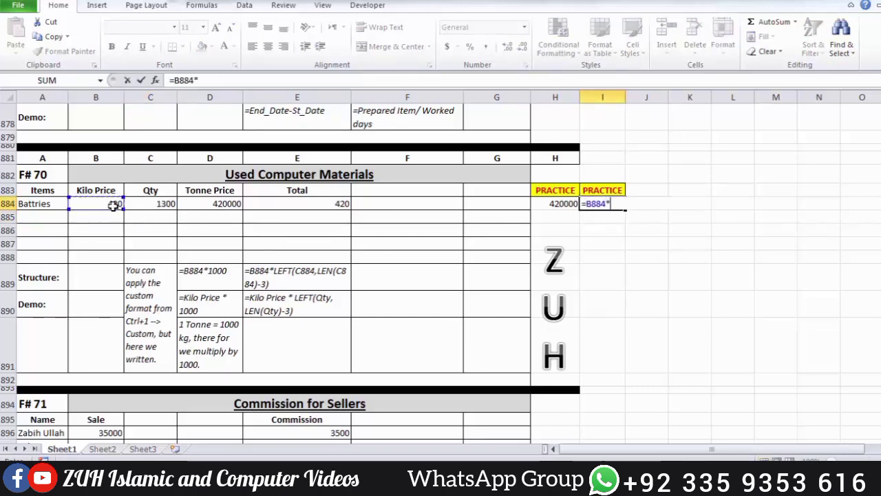
pyautogui.click(153, 205)
pyautogui.press('Return')
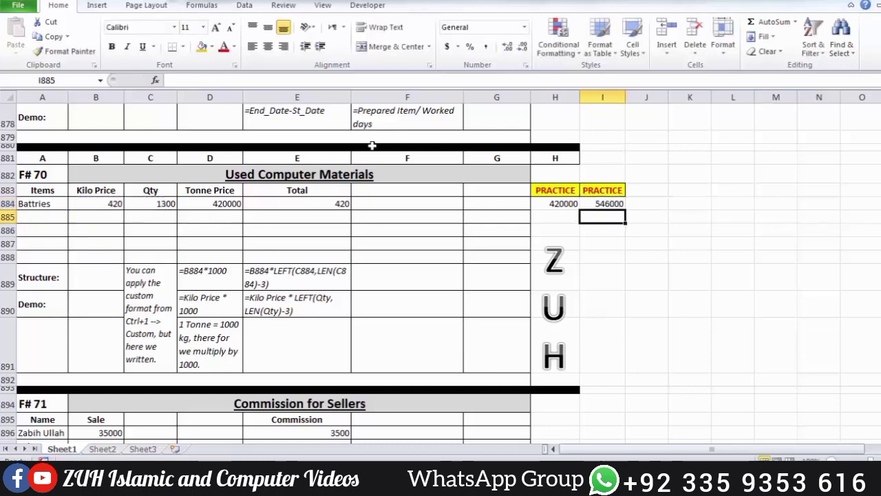
# Step: Apply the custom number format # "KG" to the quantity in C884, and select I884 to check its formula
pyautogui.click(166, 202)
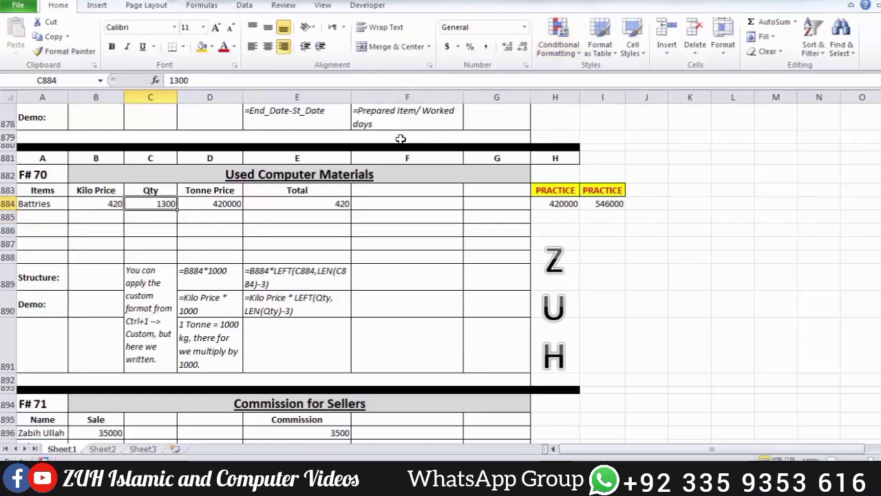
pyautogui.hotkey('ctrl', '1')
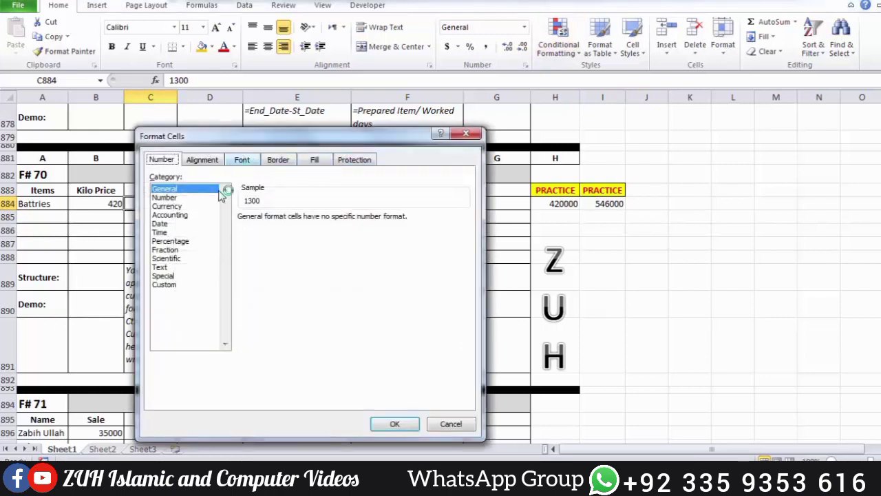
pyautogui.click(170, 284)
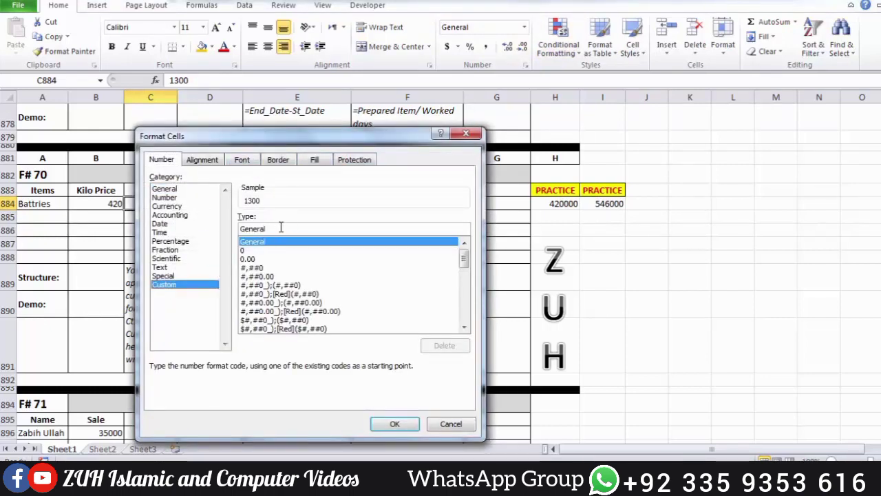
pyautogui.moveTo(282, 227); pyautogui.dragTo(218, 228)
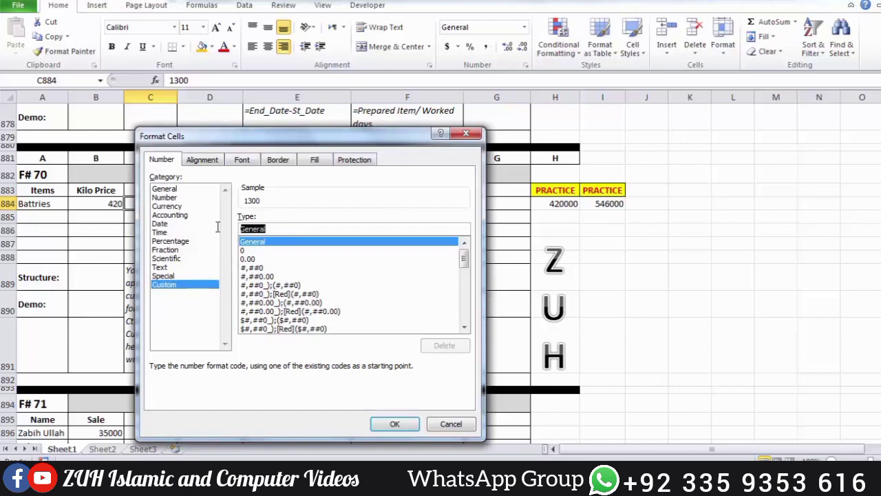
pyautogui.write('# "KG"')
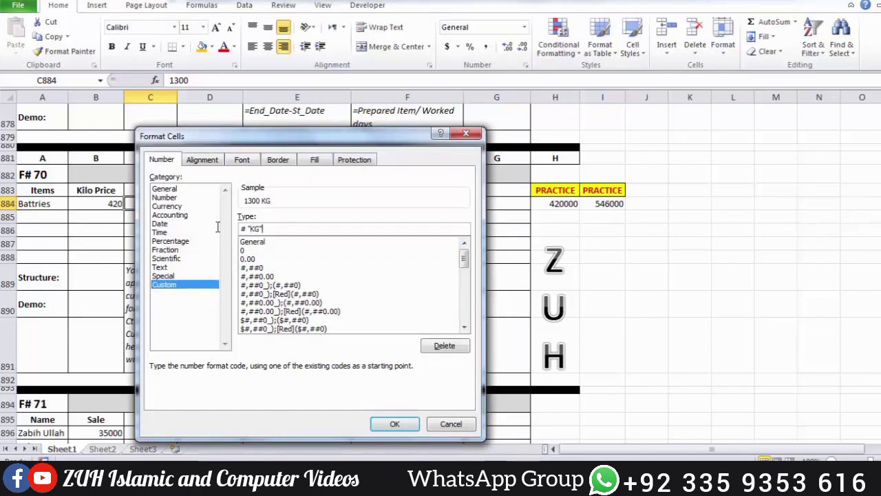
pyautogui.press('Return')
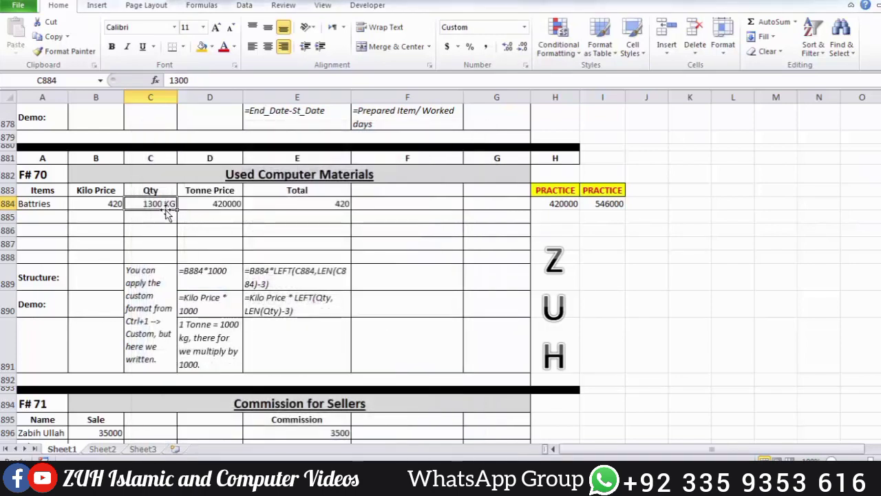
pyautogui.click(610, 204)
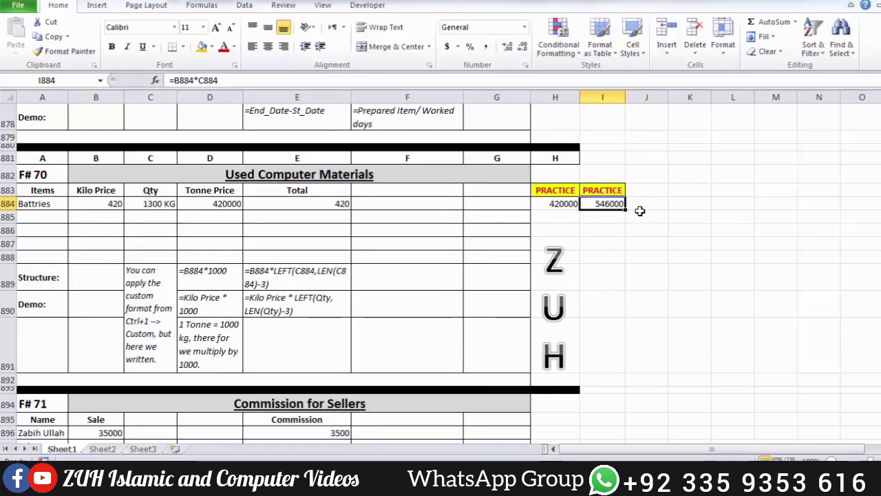
# Step: Add a second item in row 885: Screen, with a kilo price of 150 and a quantity of 400
pyautogui.click(641, 211)
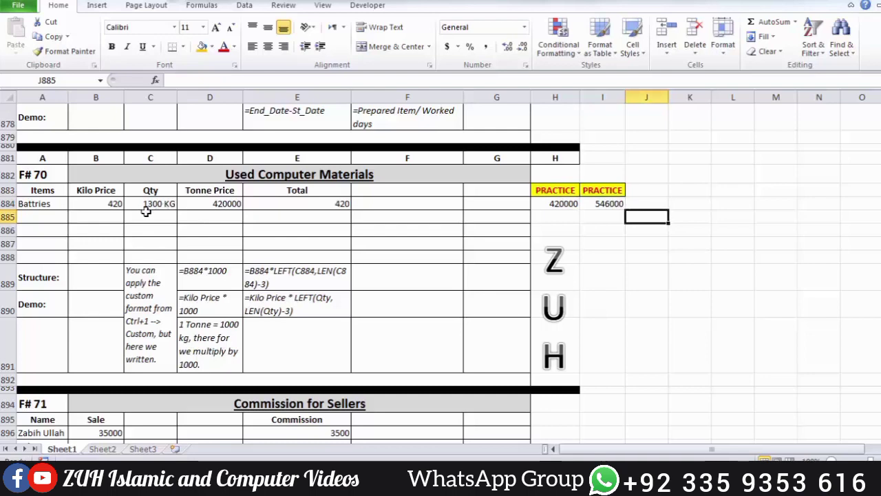
pyautogui.click(108, 217)
pyautogui.click(57, 218)
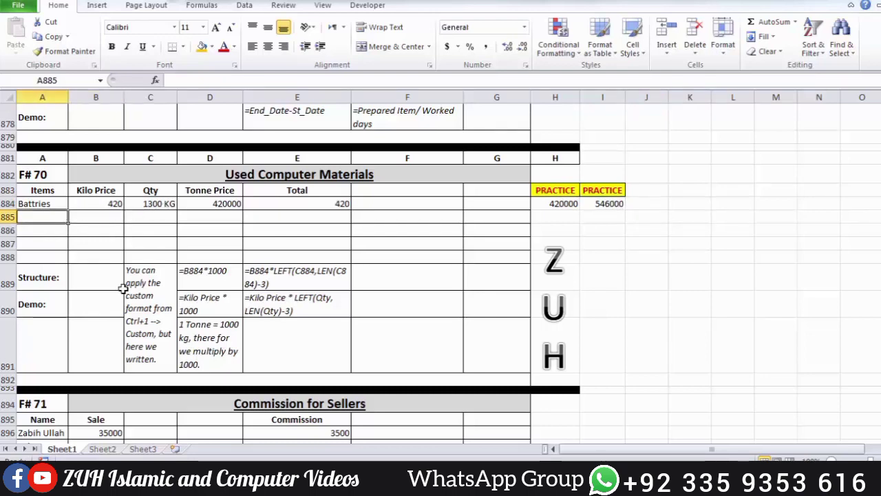
pyautogui.write('S')
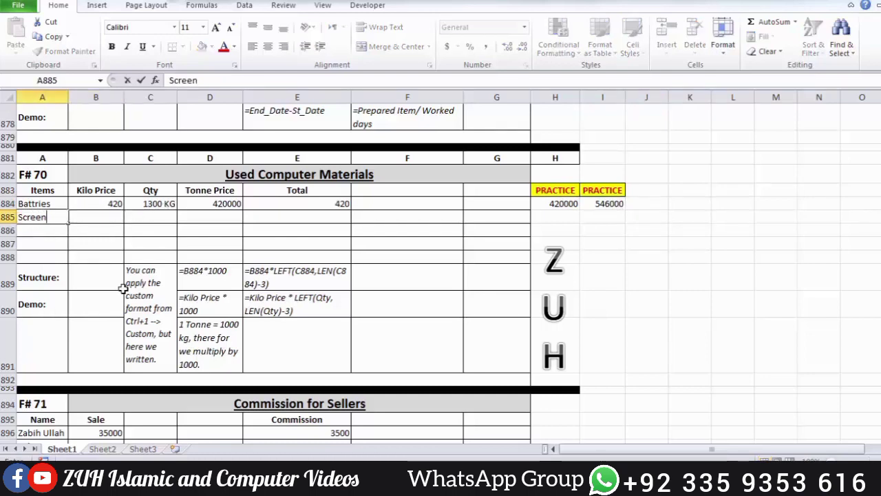
pyautogui.write('creen')
pyautogui.press('Tab')
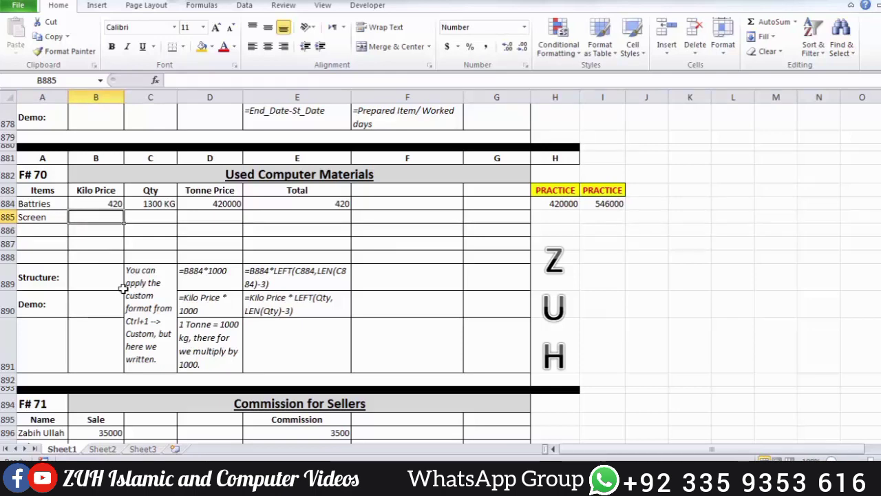
pyautogui.write('150')
pyautogui.press('Tab')
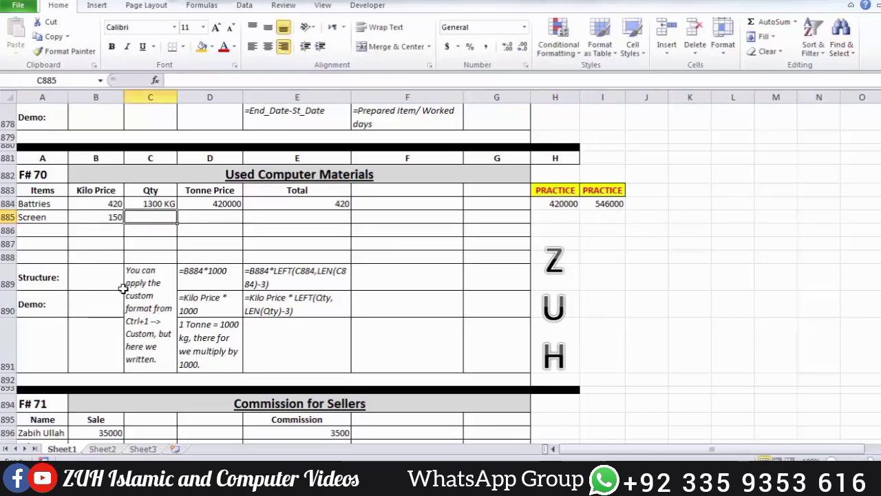
pyautogui.write('400')
pyautogui.press('Tab')
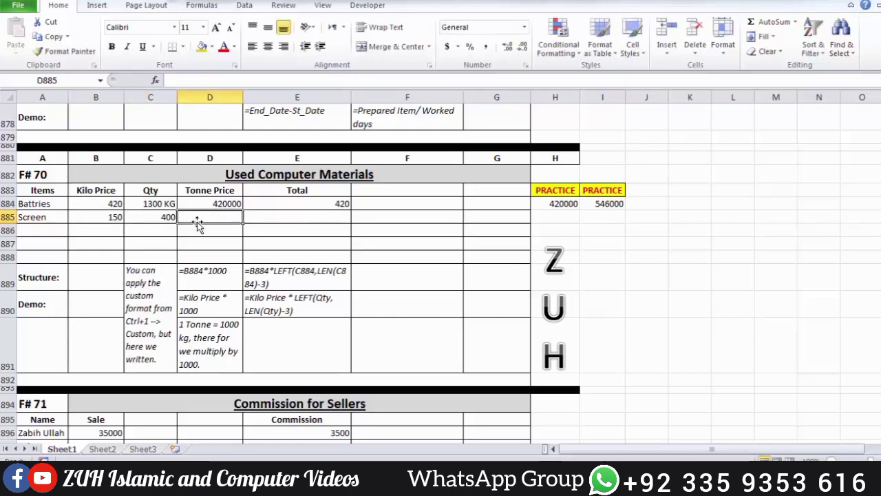
# Step: Copy the KG number format from C884 to C885:C888 with Format Painter
pyautogui.click(170, 204)
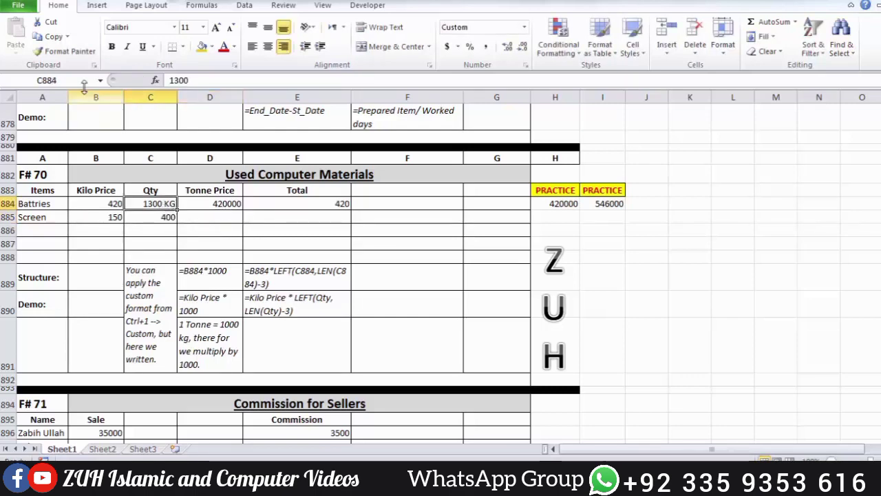
pyautogui.click(66, 51)
pyautogui.moveTo(161, 218); pyautogui.dragTo(163, 256)
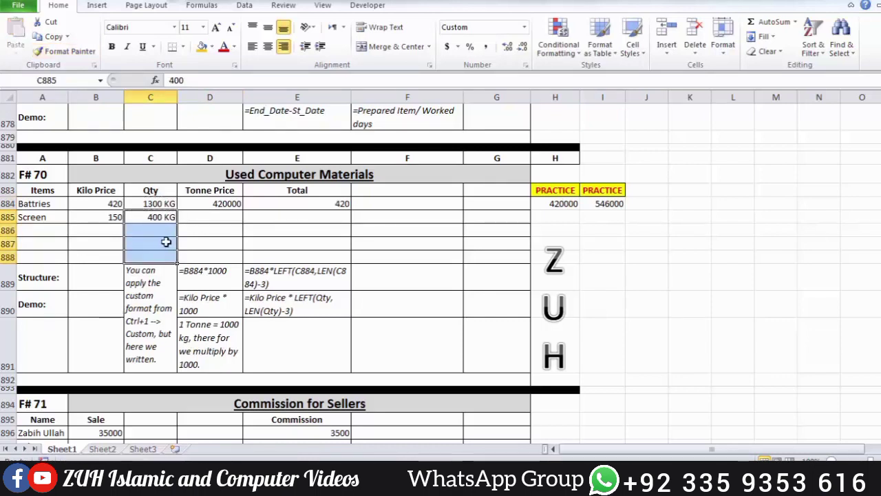
# Step: Fill the practice formulas in H884 and I884 down to row 888, and check the Screen row's formulas
pyautogui.click(218, 202)
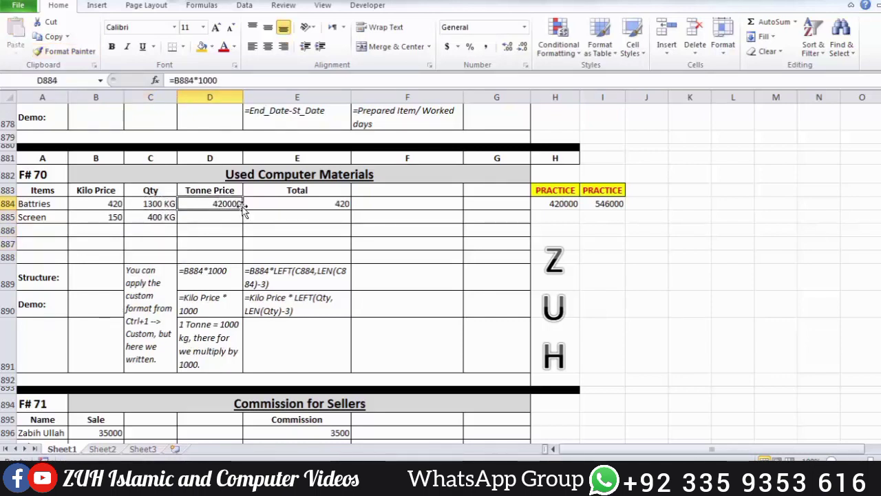
pyautogui.click(567, 206)
pyautogui.moveTo(581, 212); pyautogui.dragTo(582, 263)
pyautogui.click(620, 204)
pyautogui.moveTo(626, 209); pyautogui.dragTo(624, 262)
pyautogui.click(642, 220)
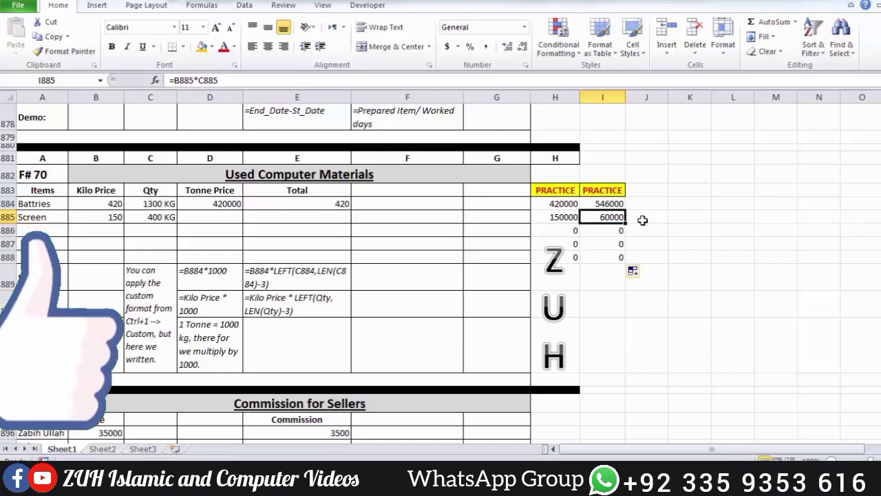
pyautogui.click(561, 218)
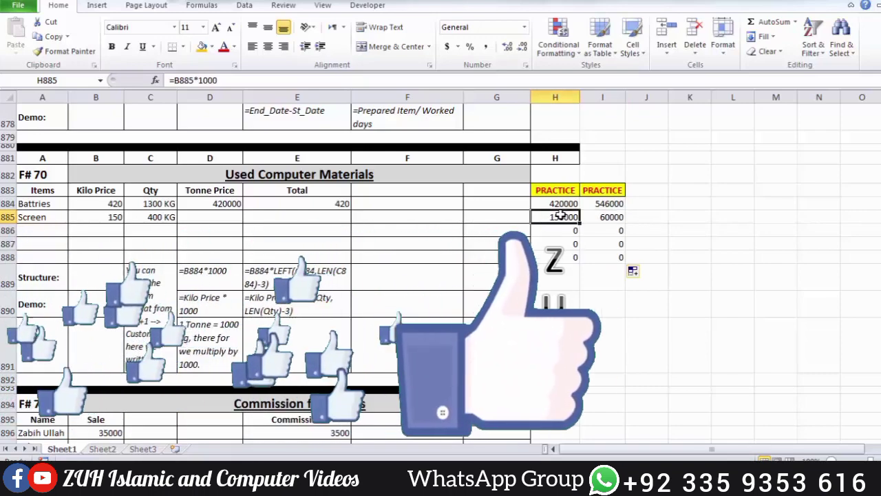